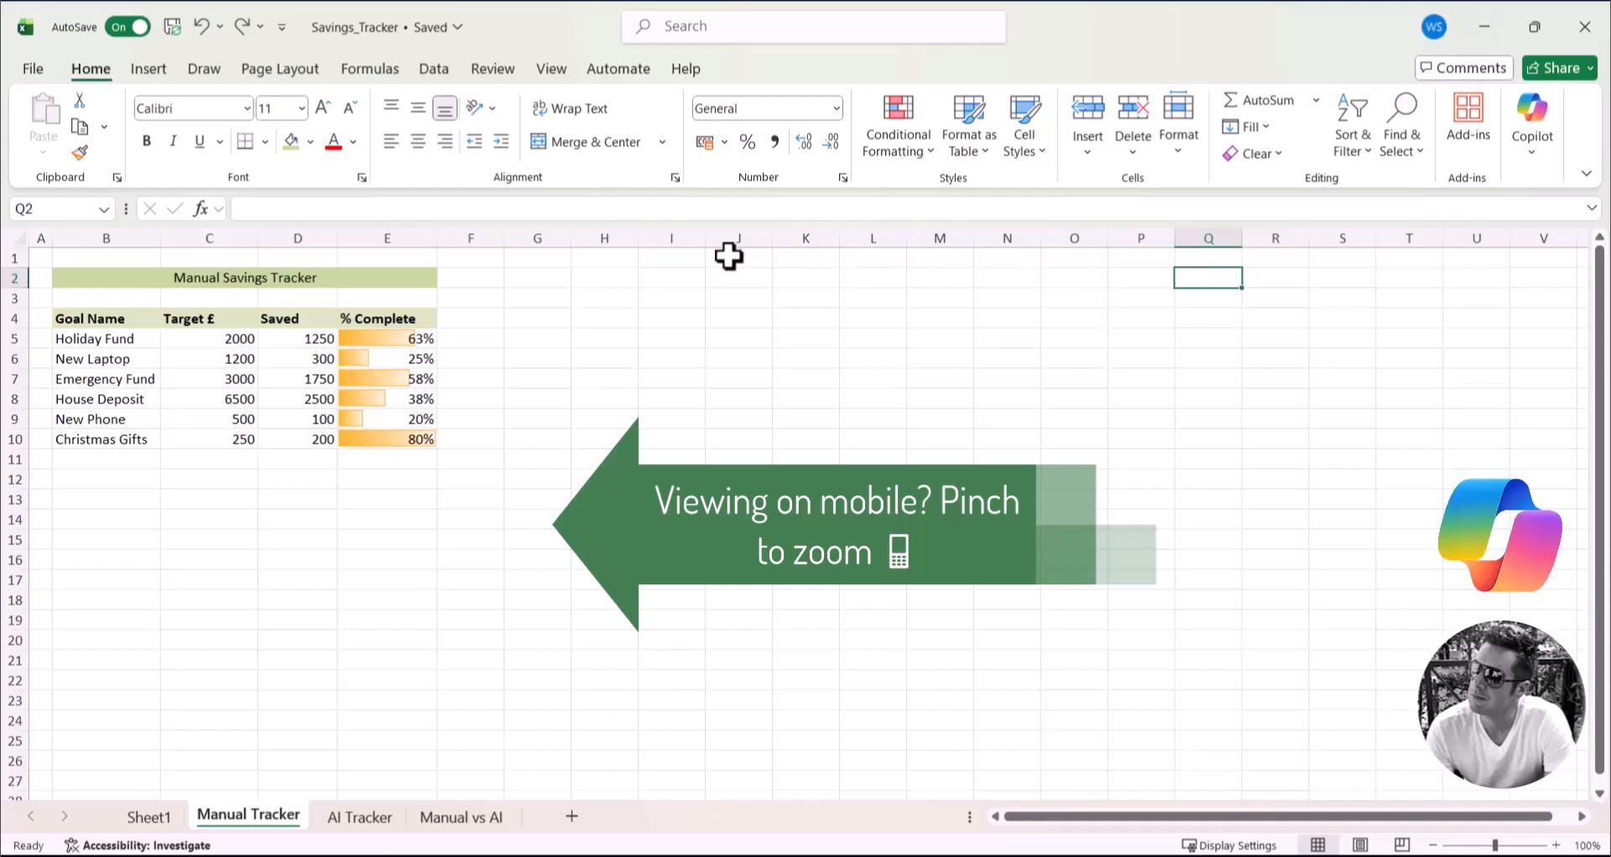
# Examine the title and column headings of the finished Manual Tracker sheet
pyautogui.click(233, 280)
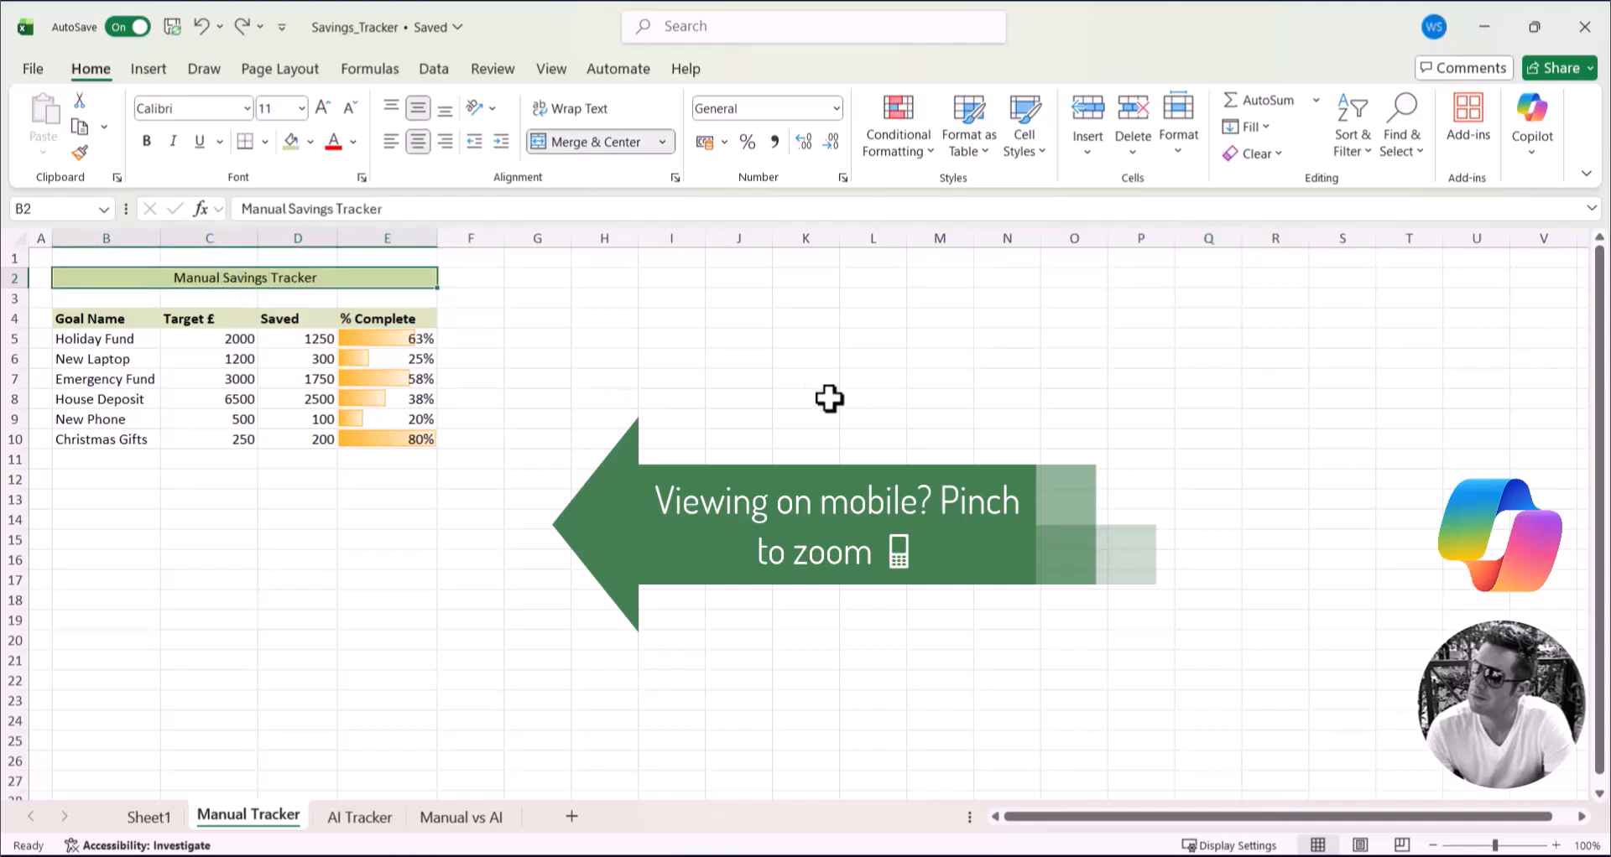
pyautogui.click(239, 319)
pyautogui.click(286, 320)
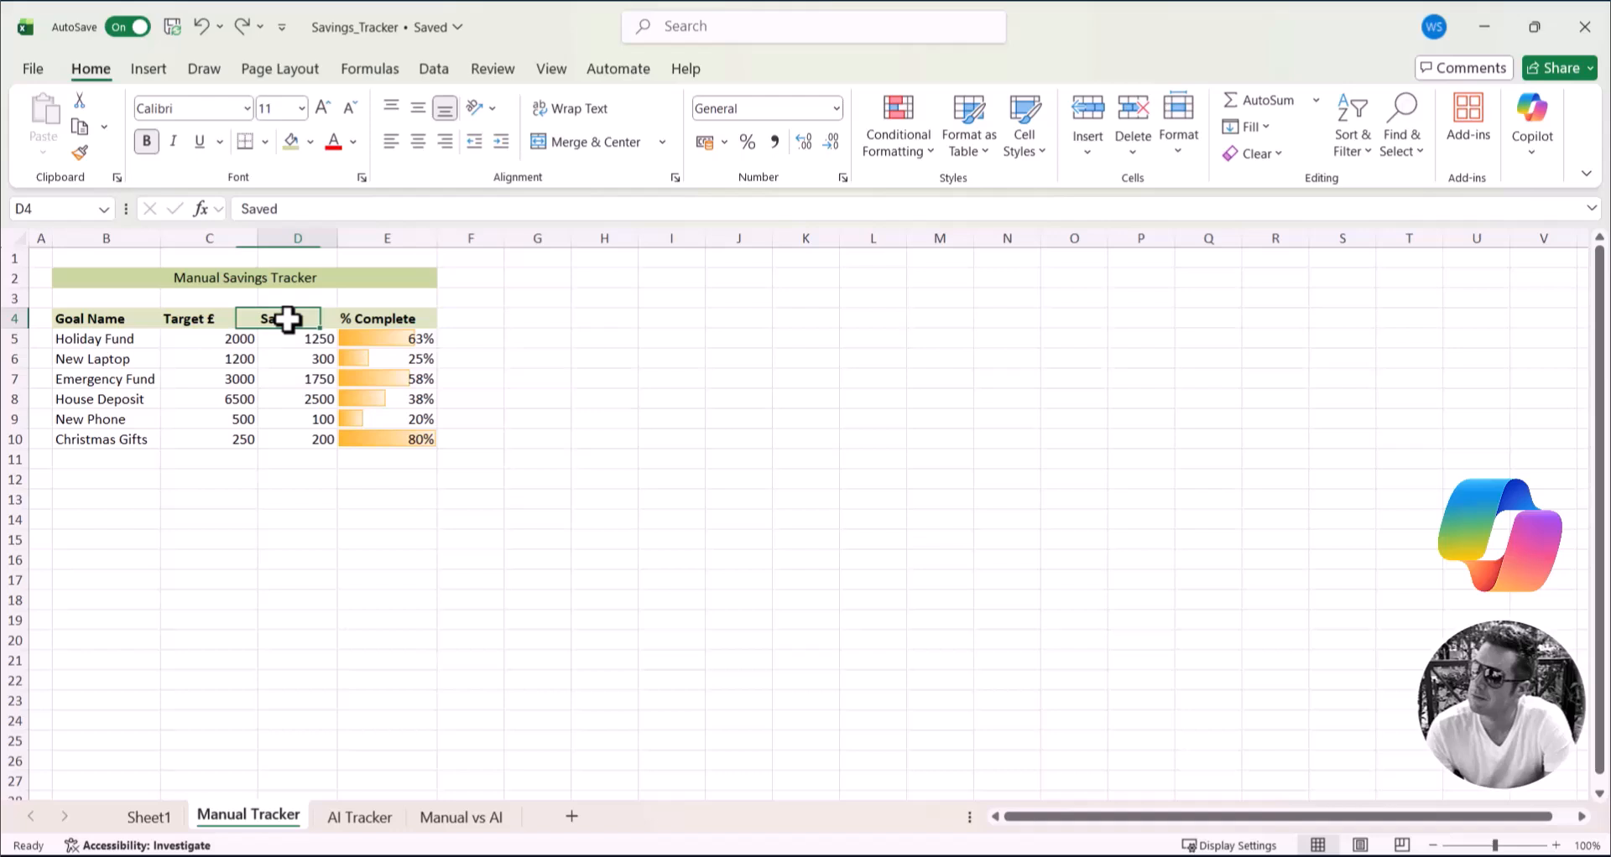
pyautogui.click(373, 319)
pyautogui.click(296, 277)
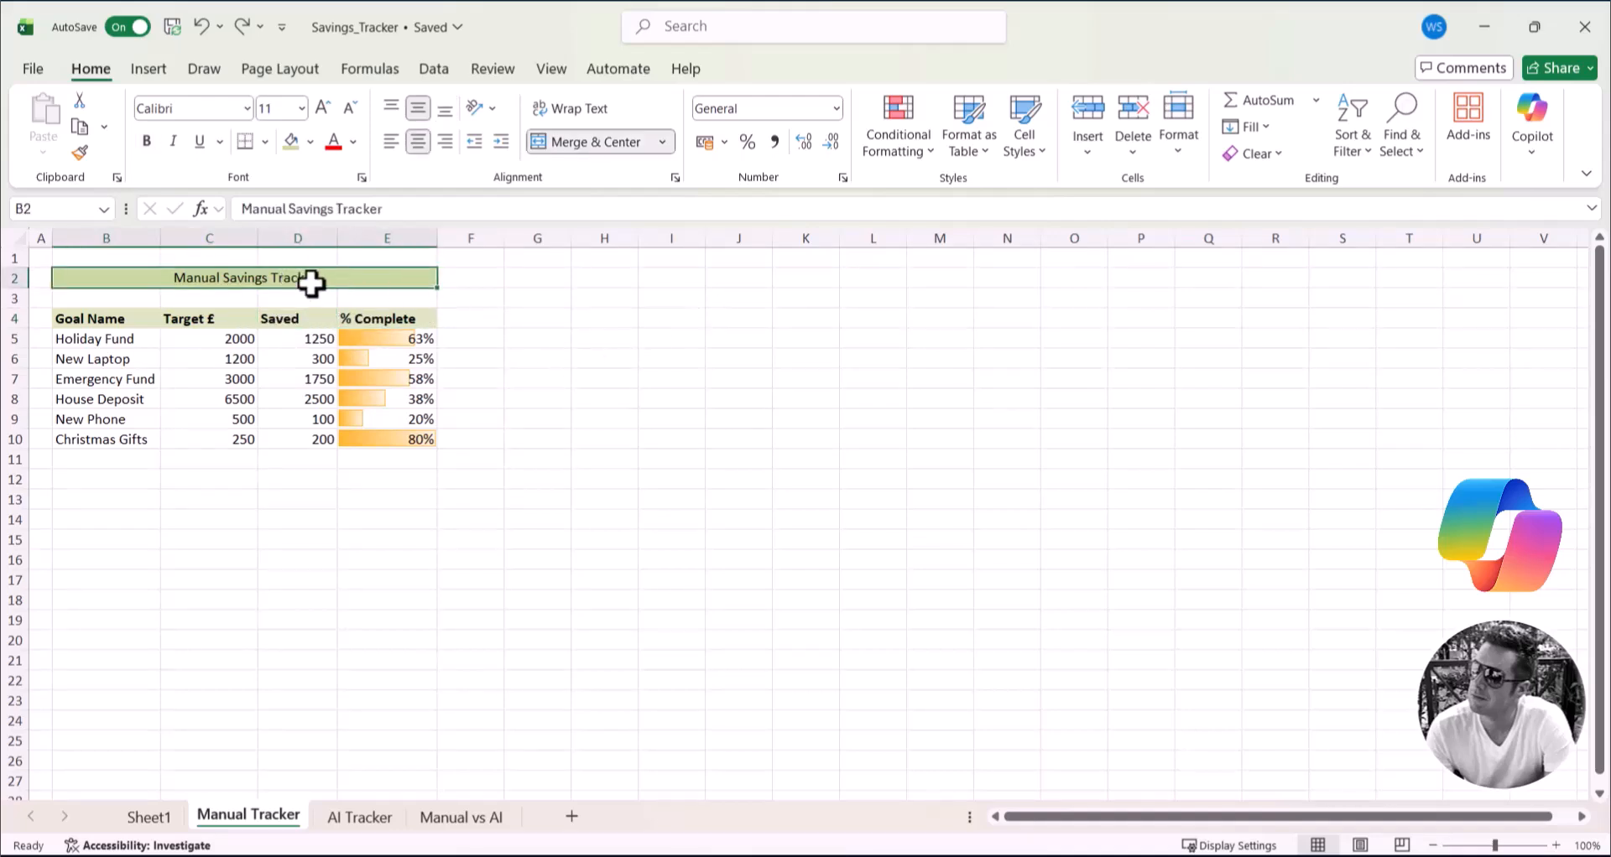
pyautogui.click(622, 406)
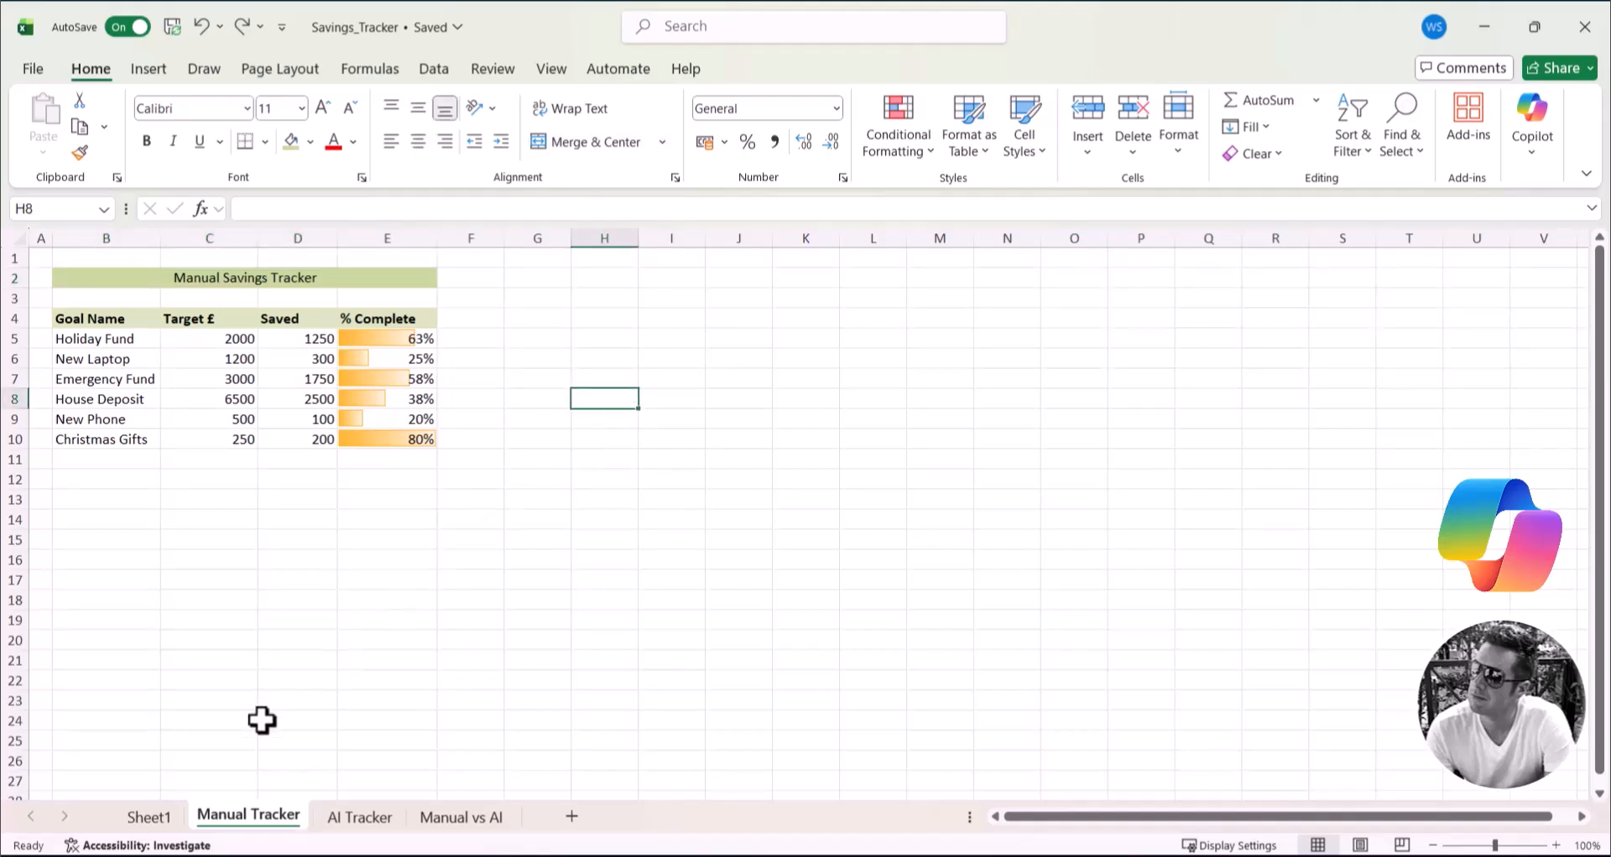
# On Sheet1, paste the copied headings Goal Name, Target £, Saved and % Complete as values into B4:E4
pyautogui.click(148, 816)
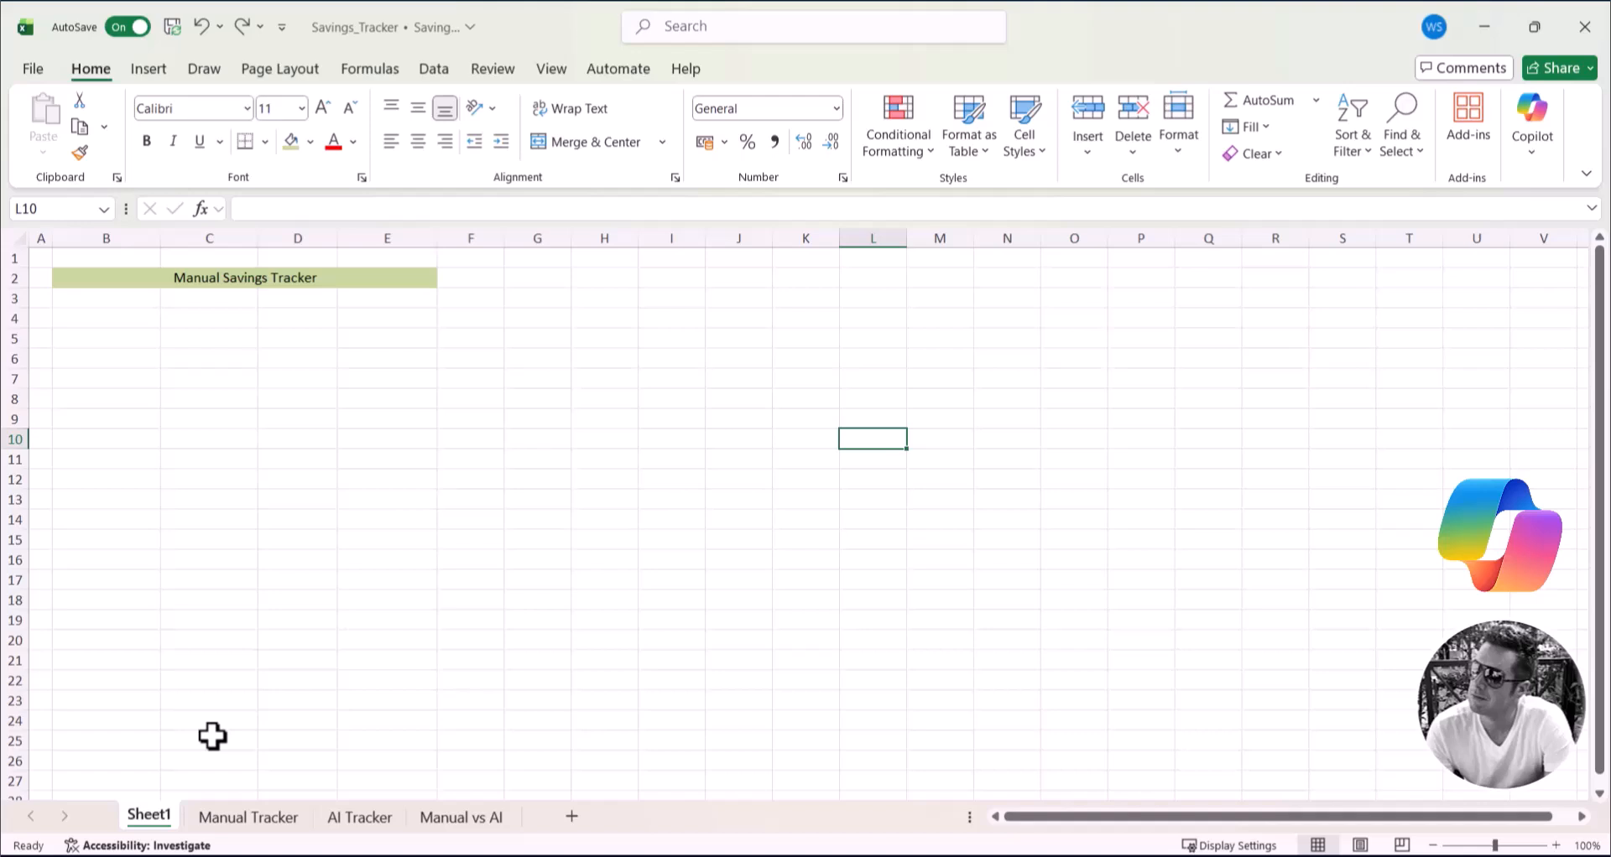
pyautogui.click(732, 405)
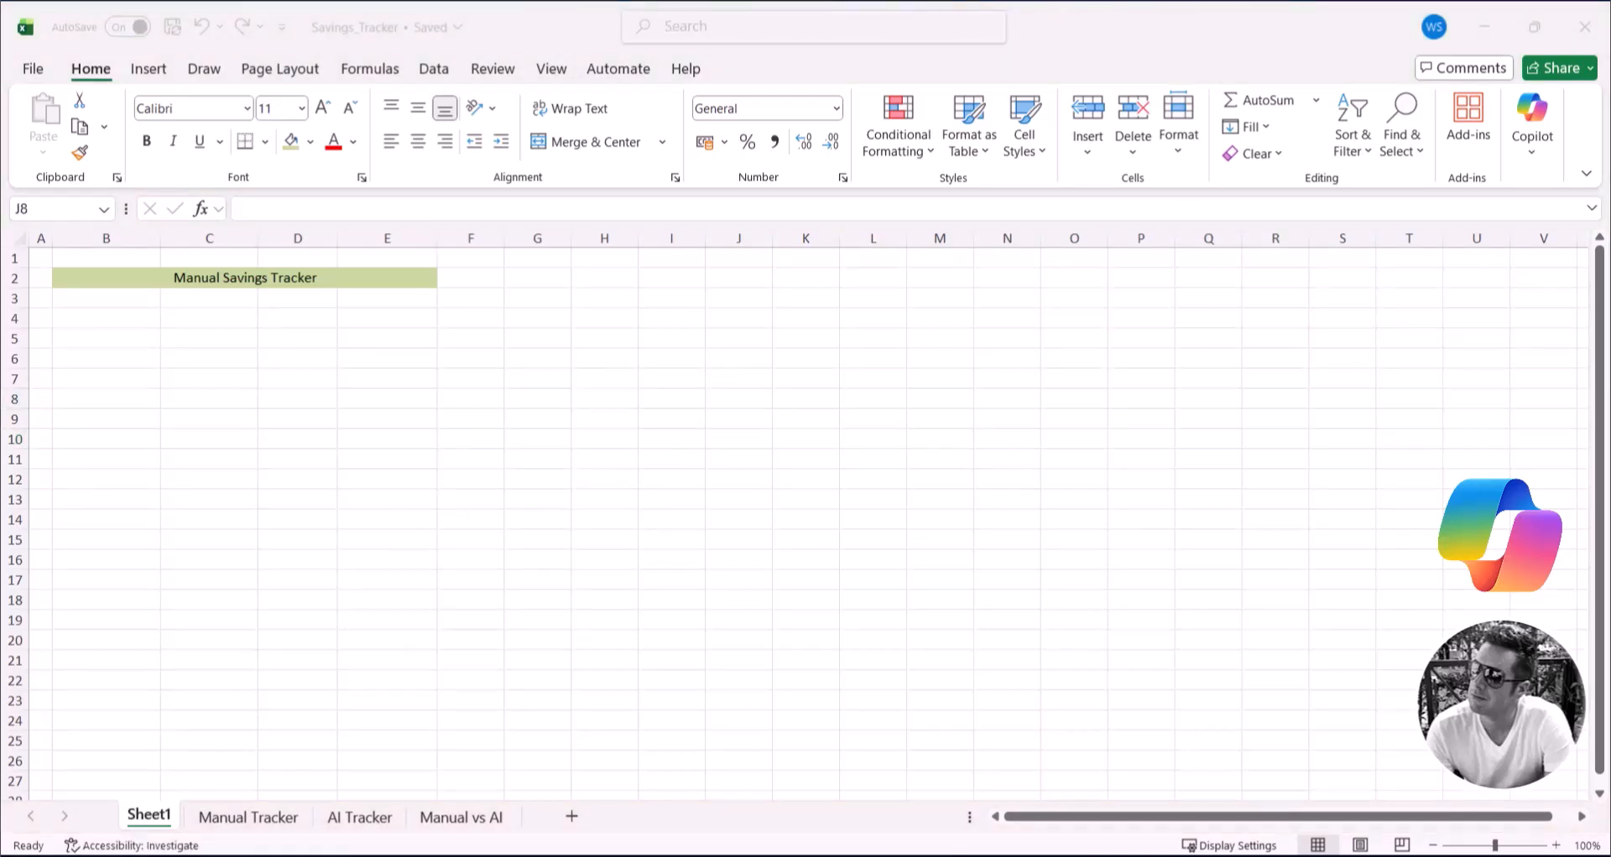
pyautogui.hotkey('ctrl', 'c')
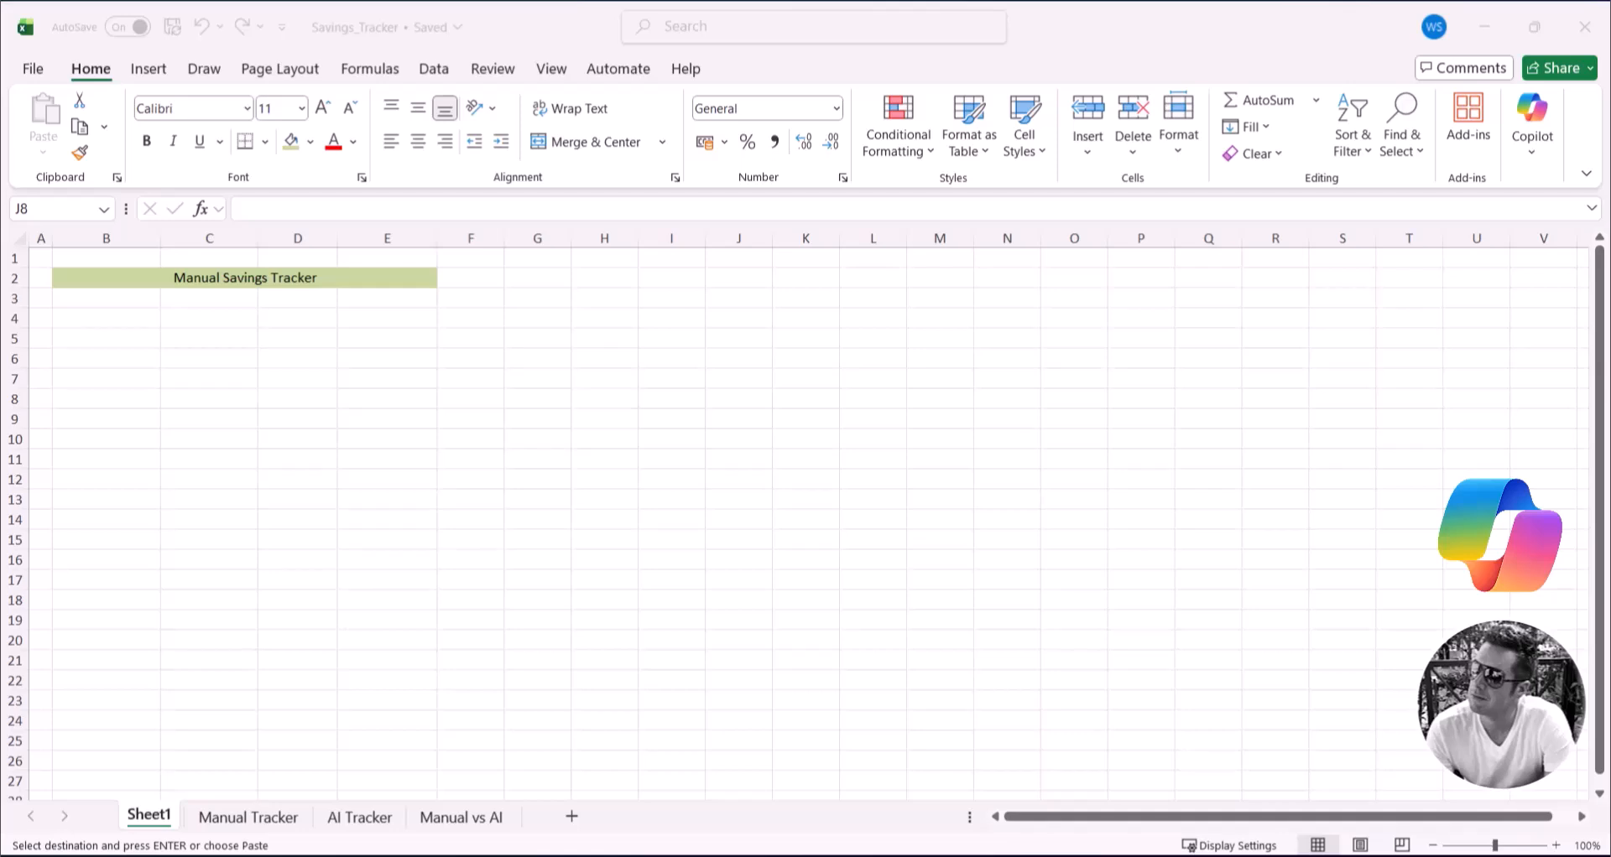
pyautogui.click(98, 318)
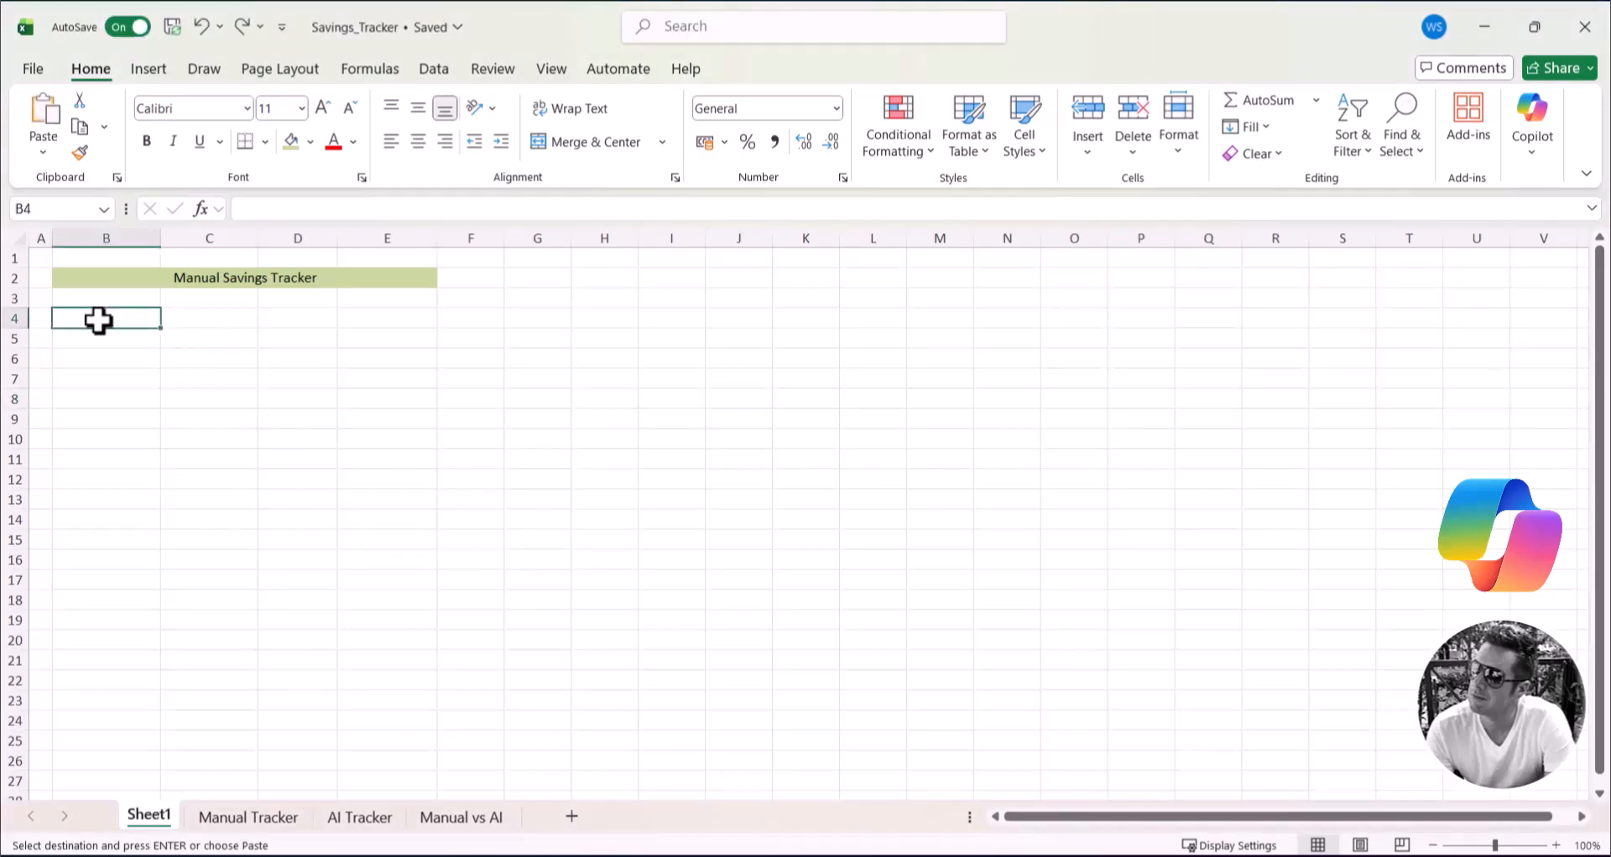
pyautogui.click(380, 318)
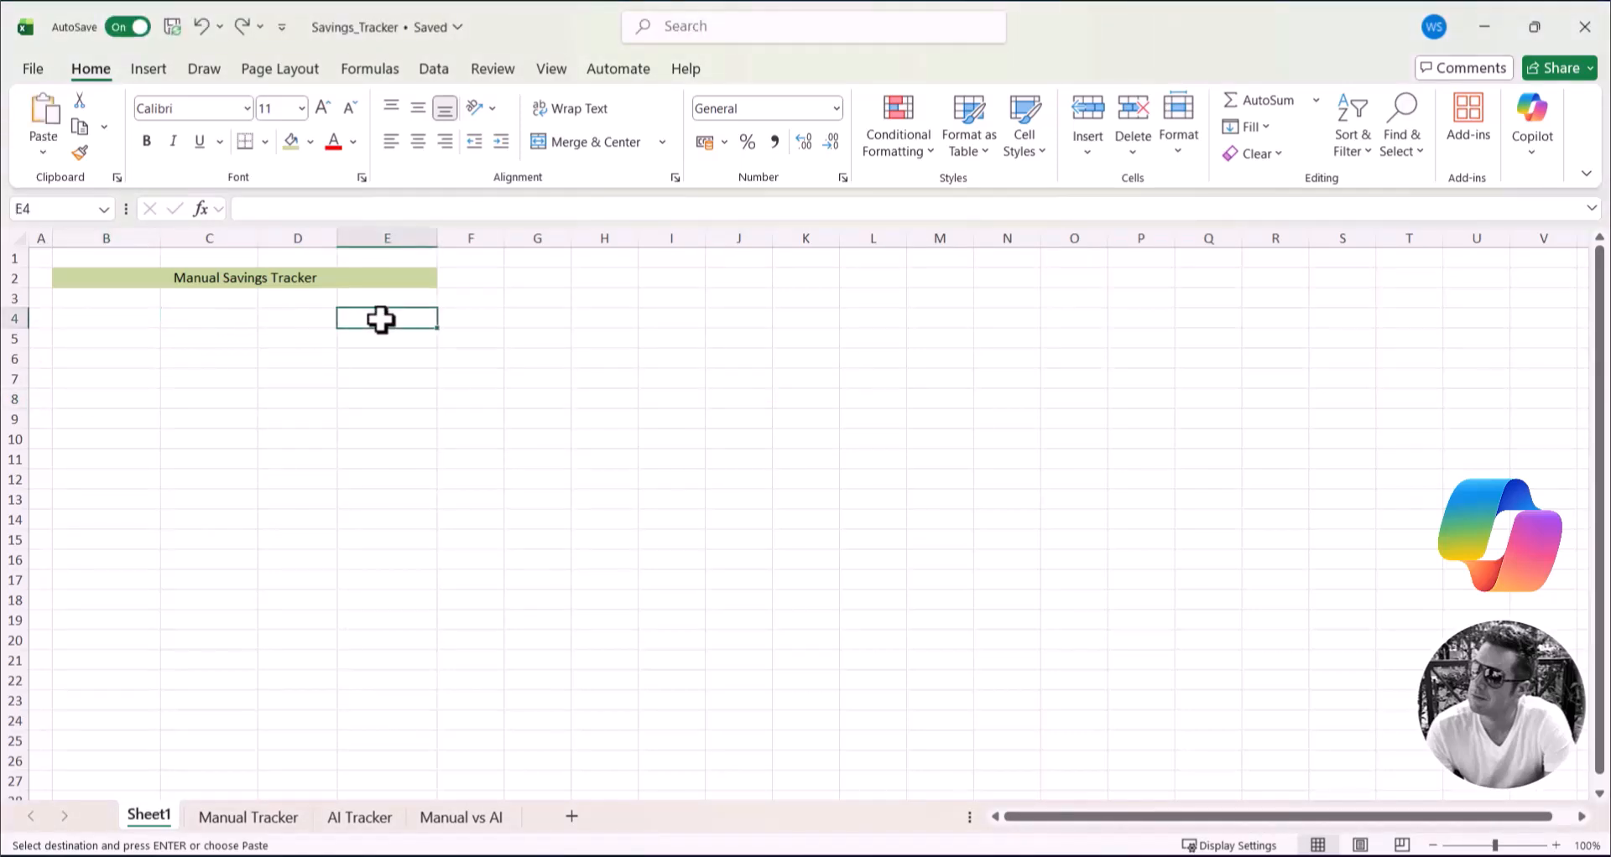
pyautogui.click(100, 317)
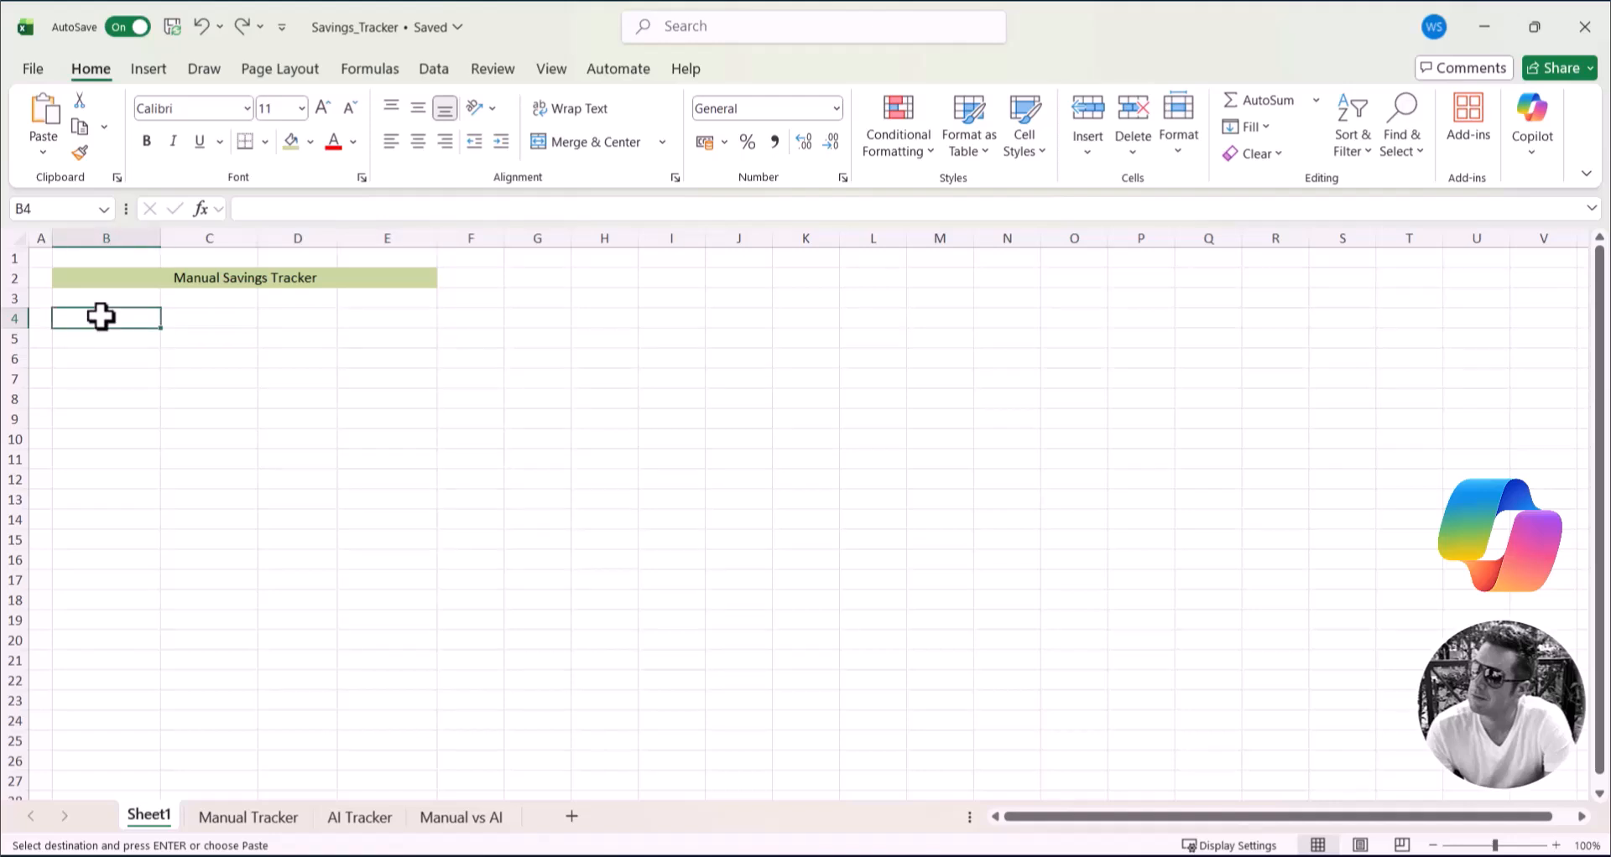
pyautogui.rightClick(101, 317)
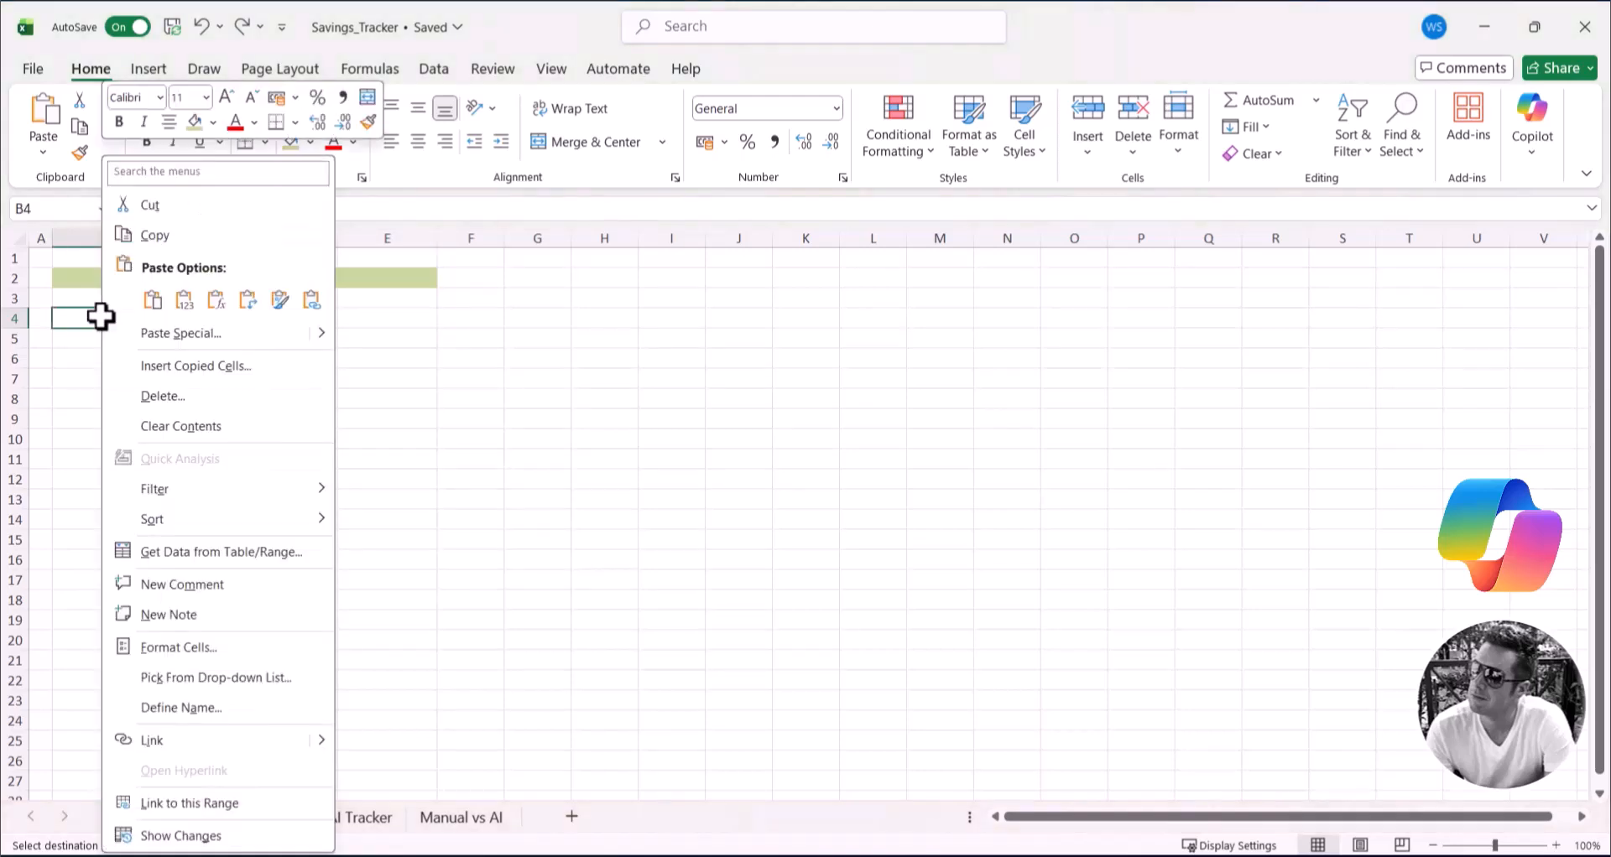
pyautogui.click(185, 300)
pyautogui.click(714, 378)
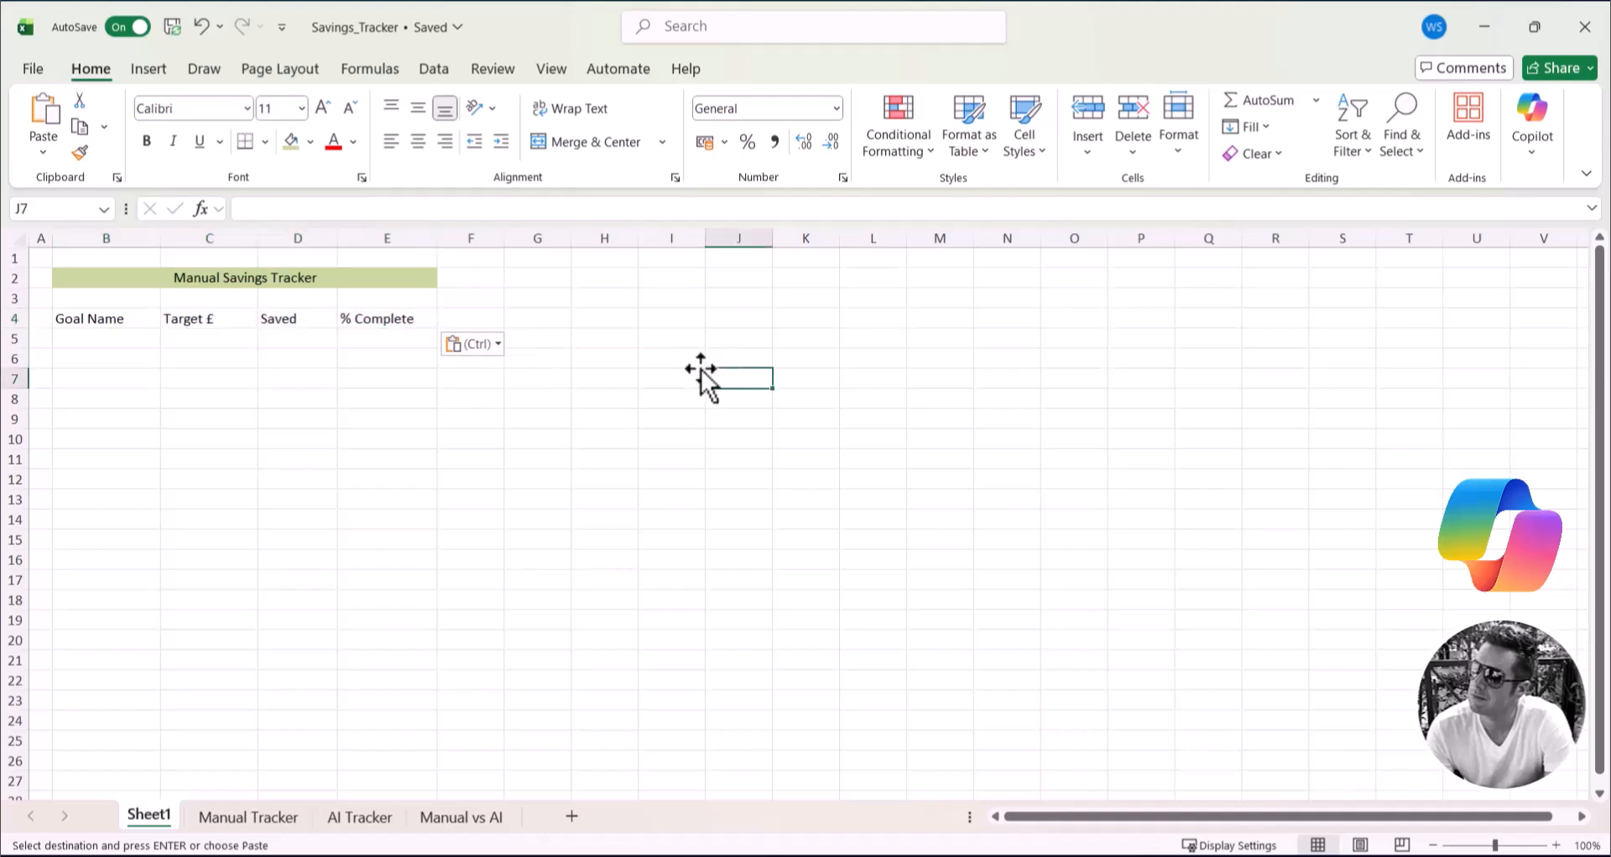
pyautogui.click(148, 324)
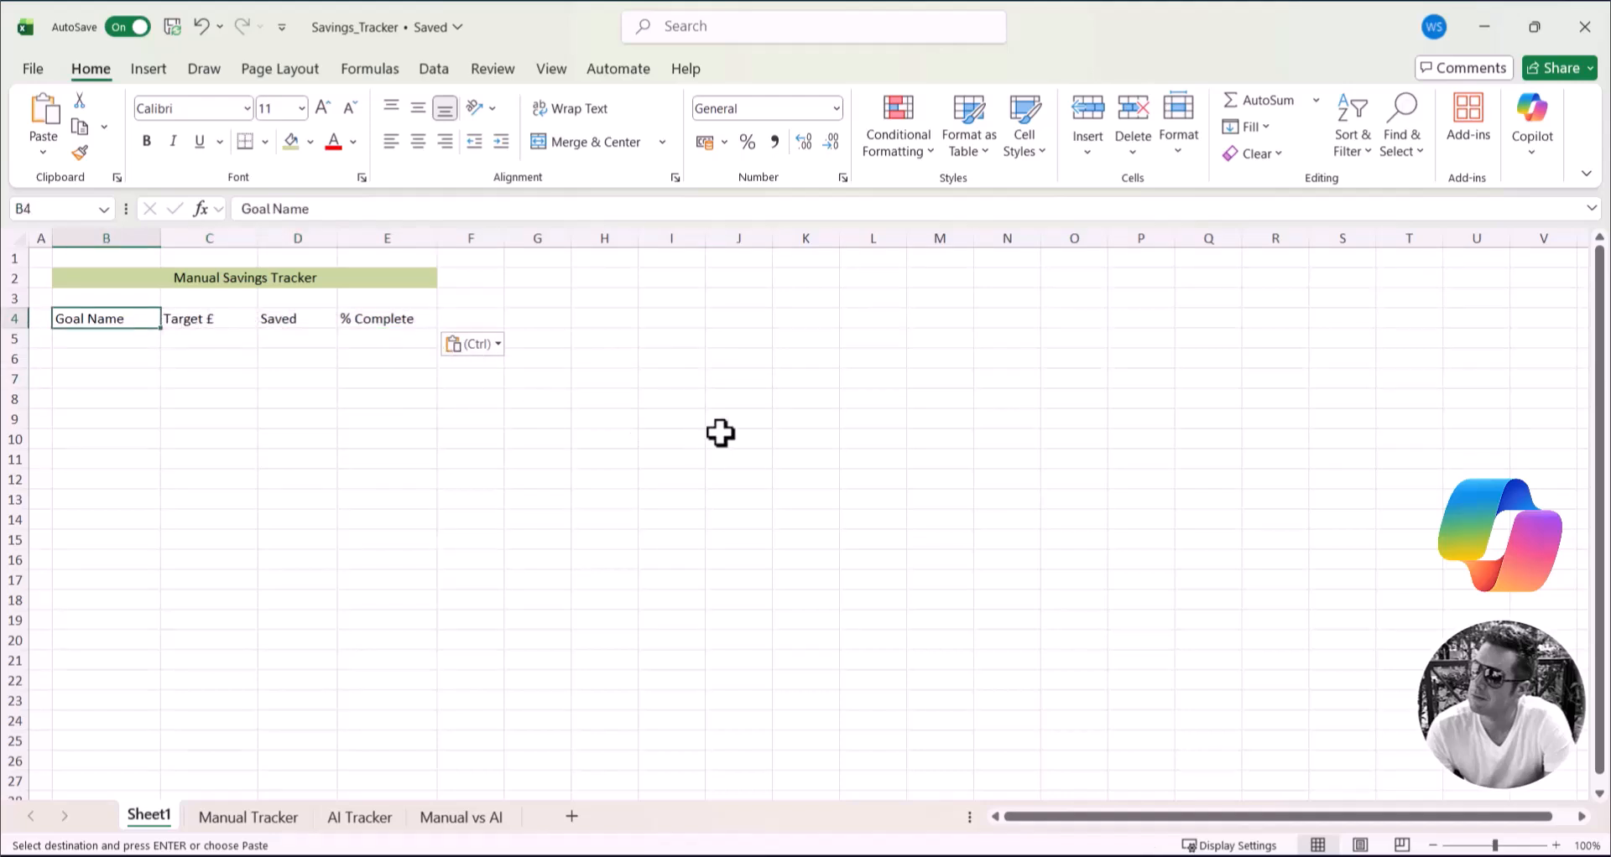
pyautogui.click(248, 317)
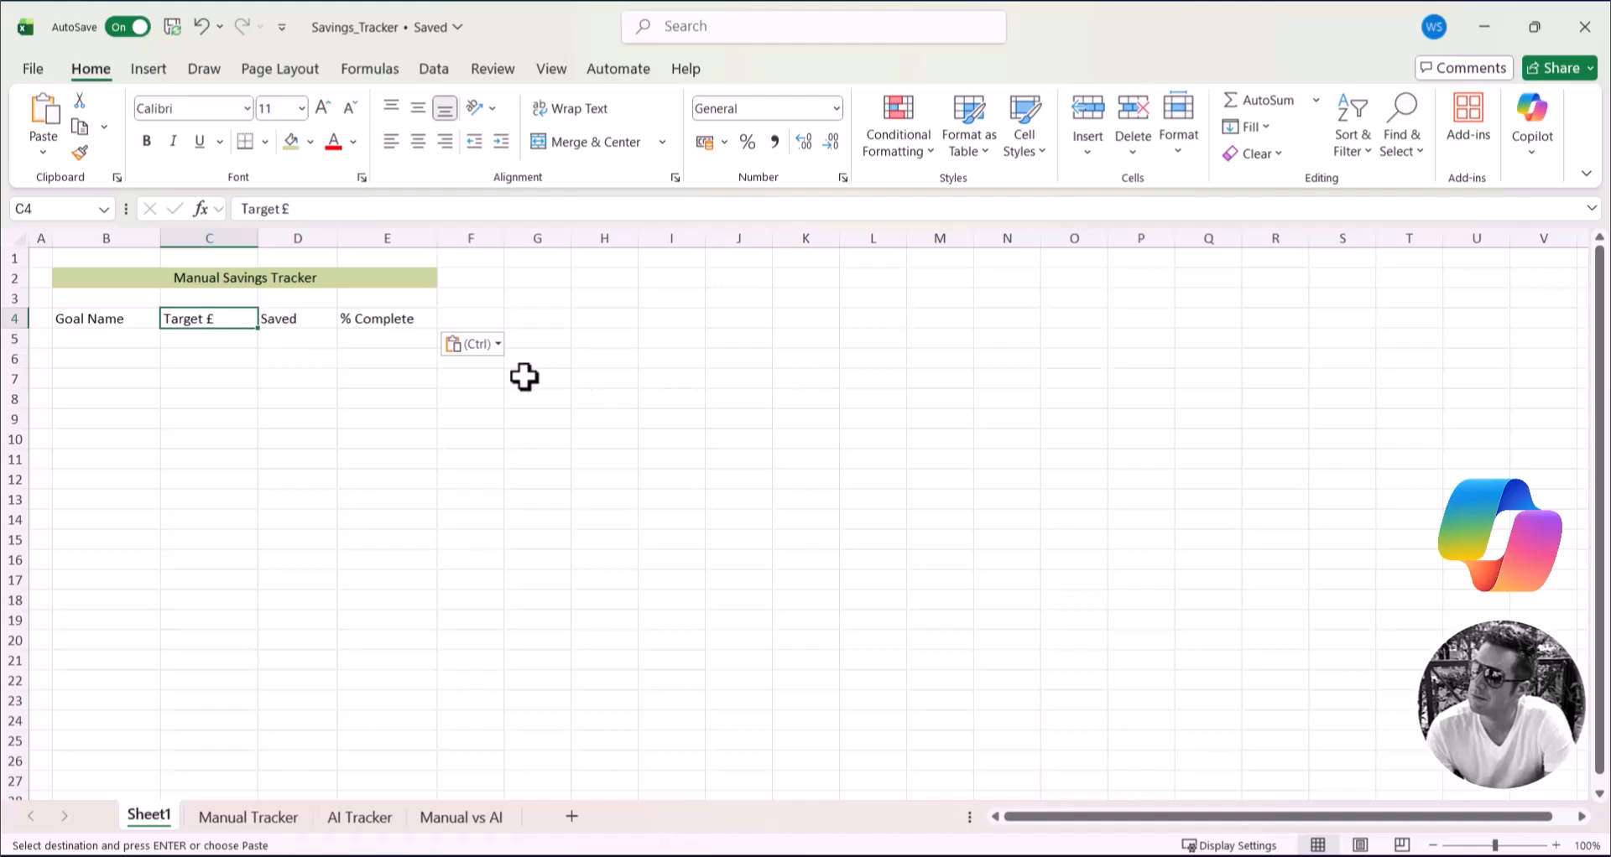
pyautogui.click(302, 322)
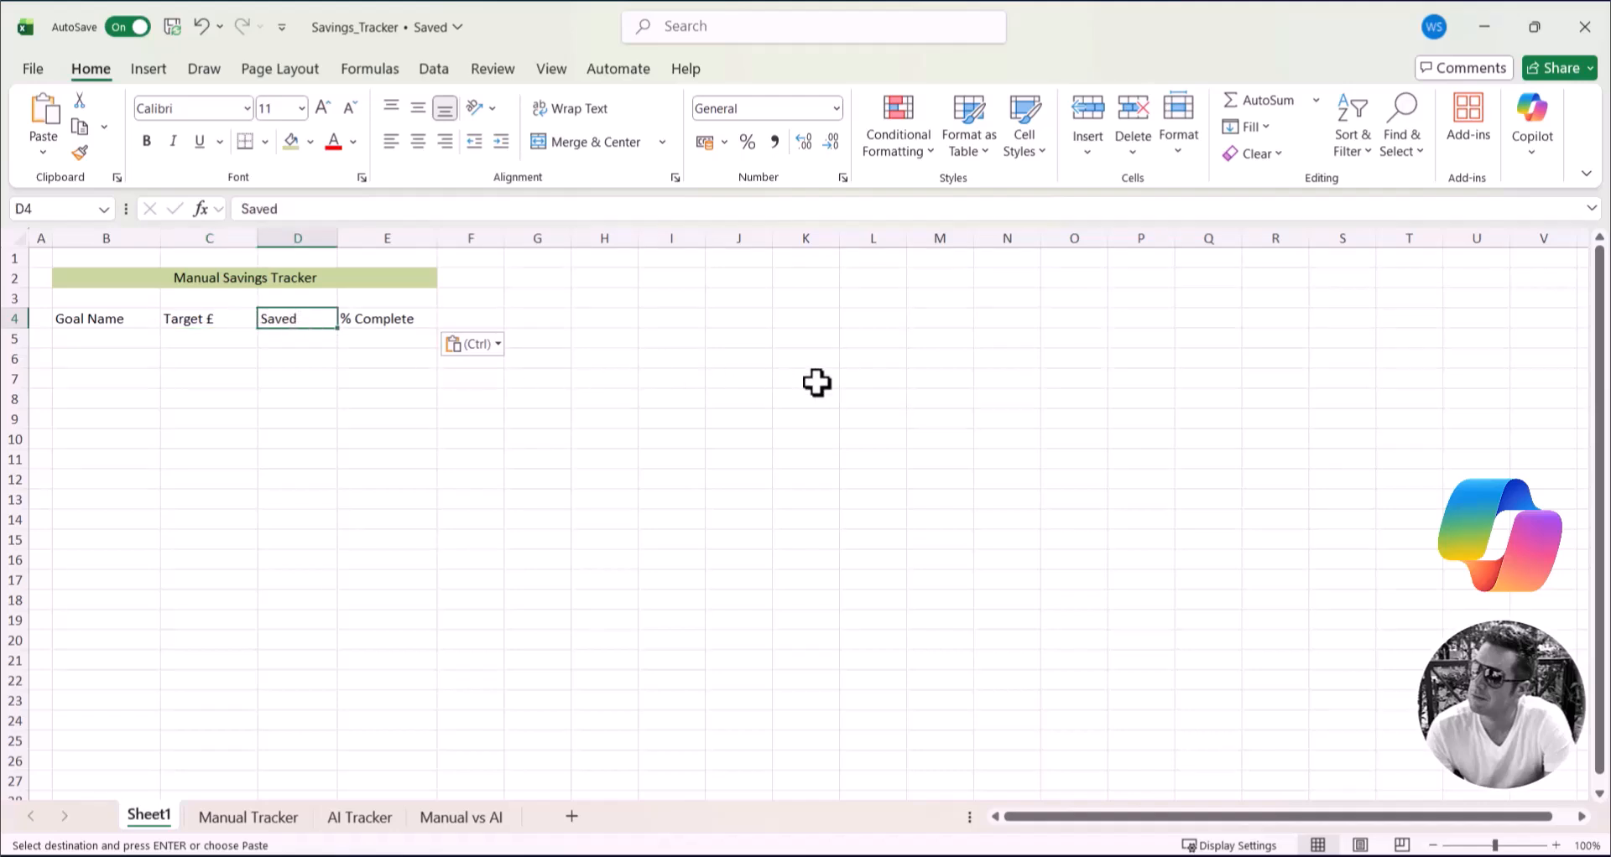
pyautogui.click(415, 318)
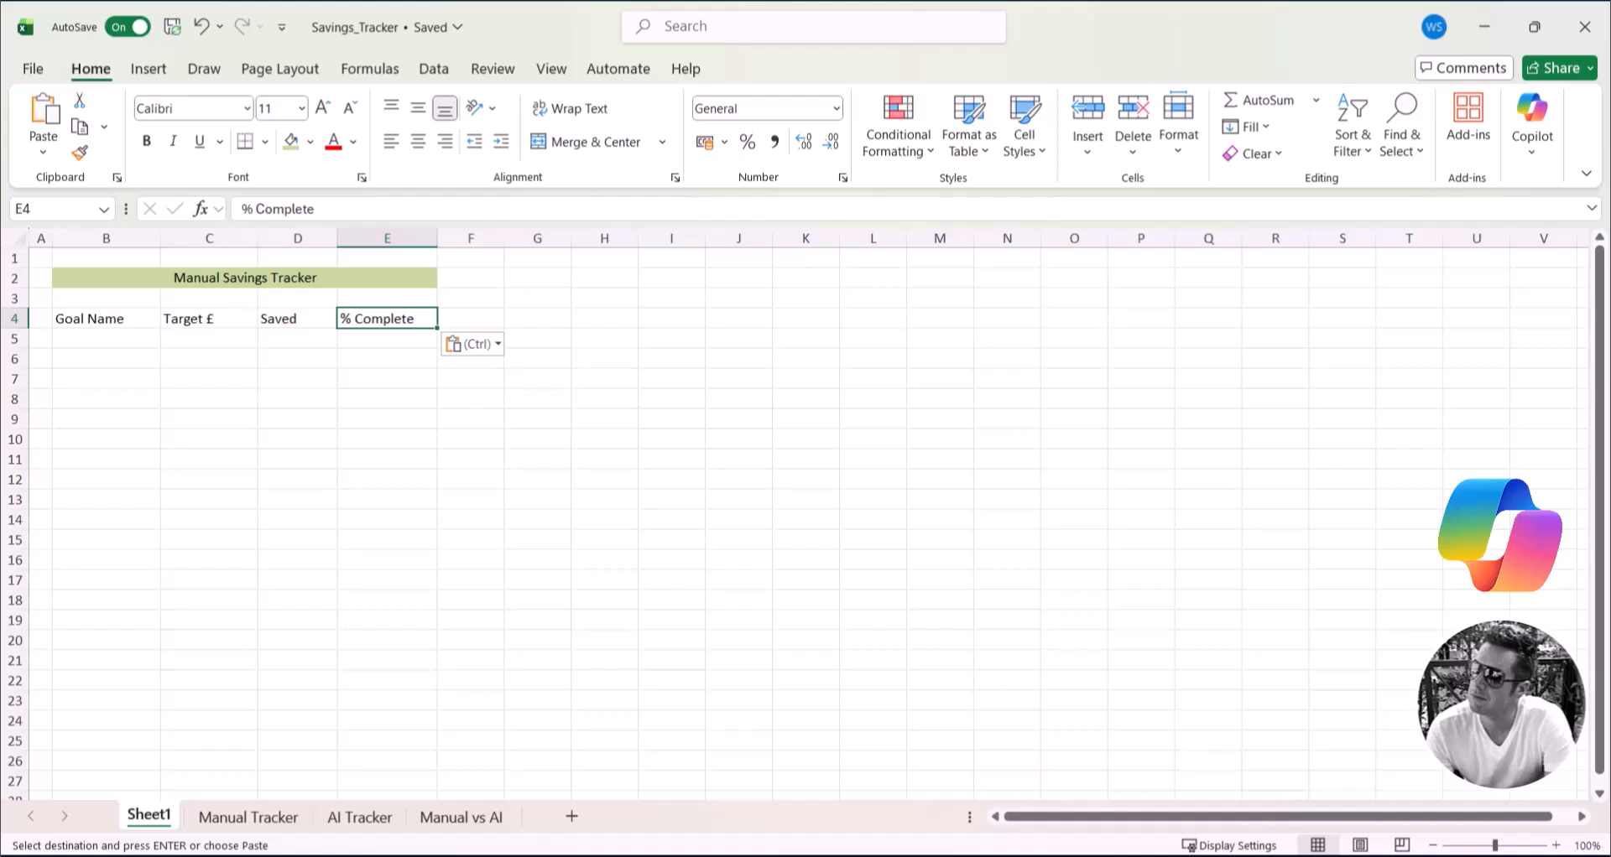
# Paste the goals Holiday Fund, New Laptop, Emergency Fund, House Deposit, New Phone and Christmas Gifts as values into B5:B10
pyautogui.hotkey('alt', 'Tab')
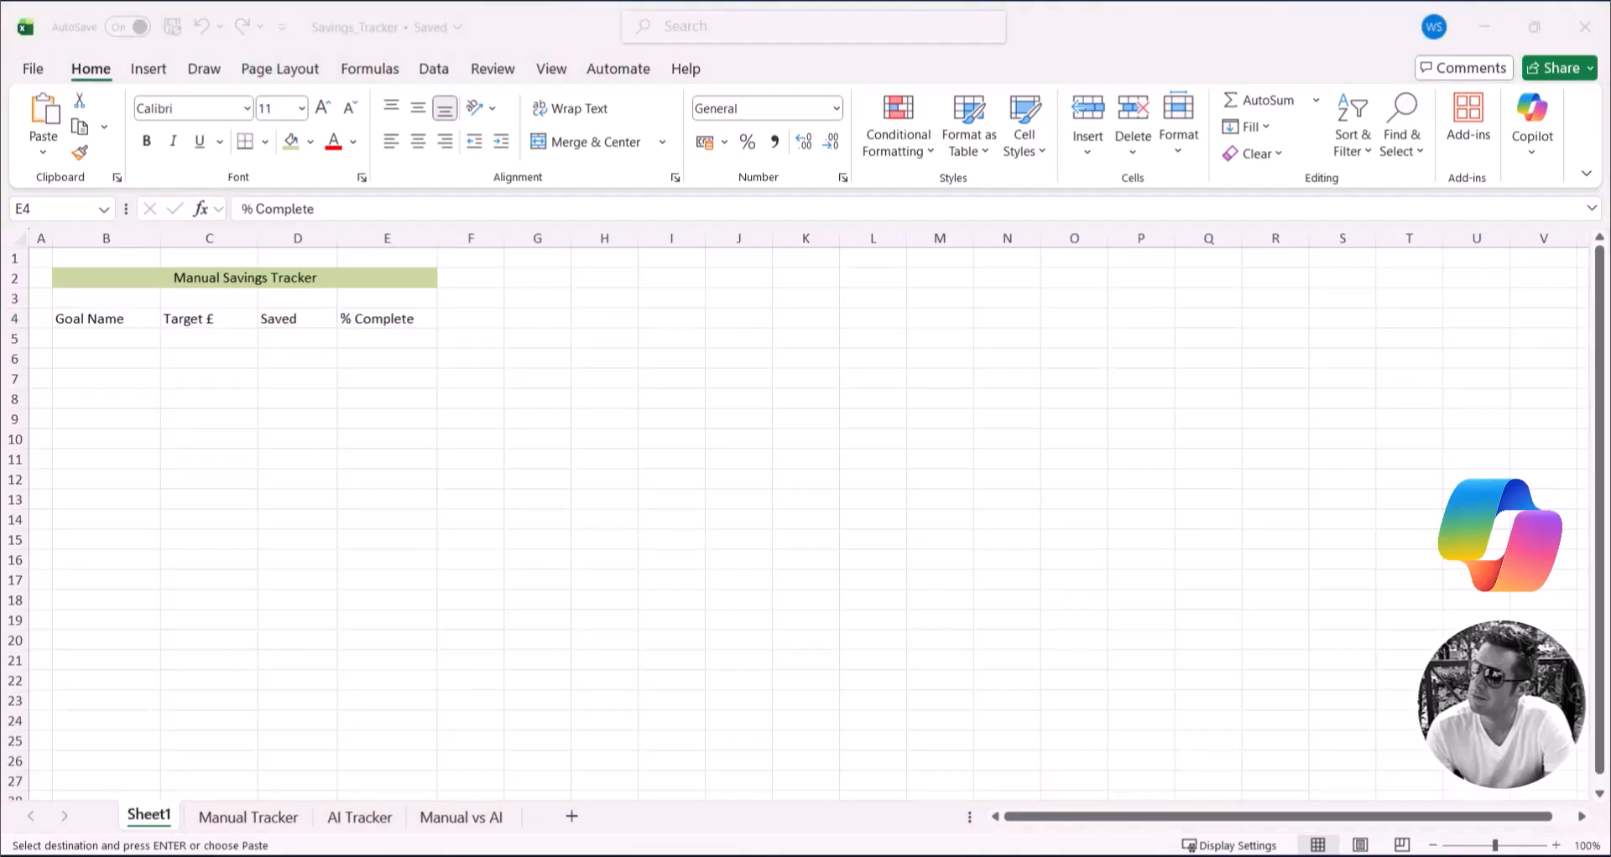
pyautogui.hotkey('alt', 'Tab')
pyautogui.click(118, 338)
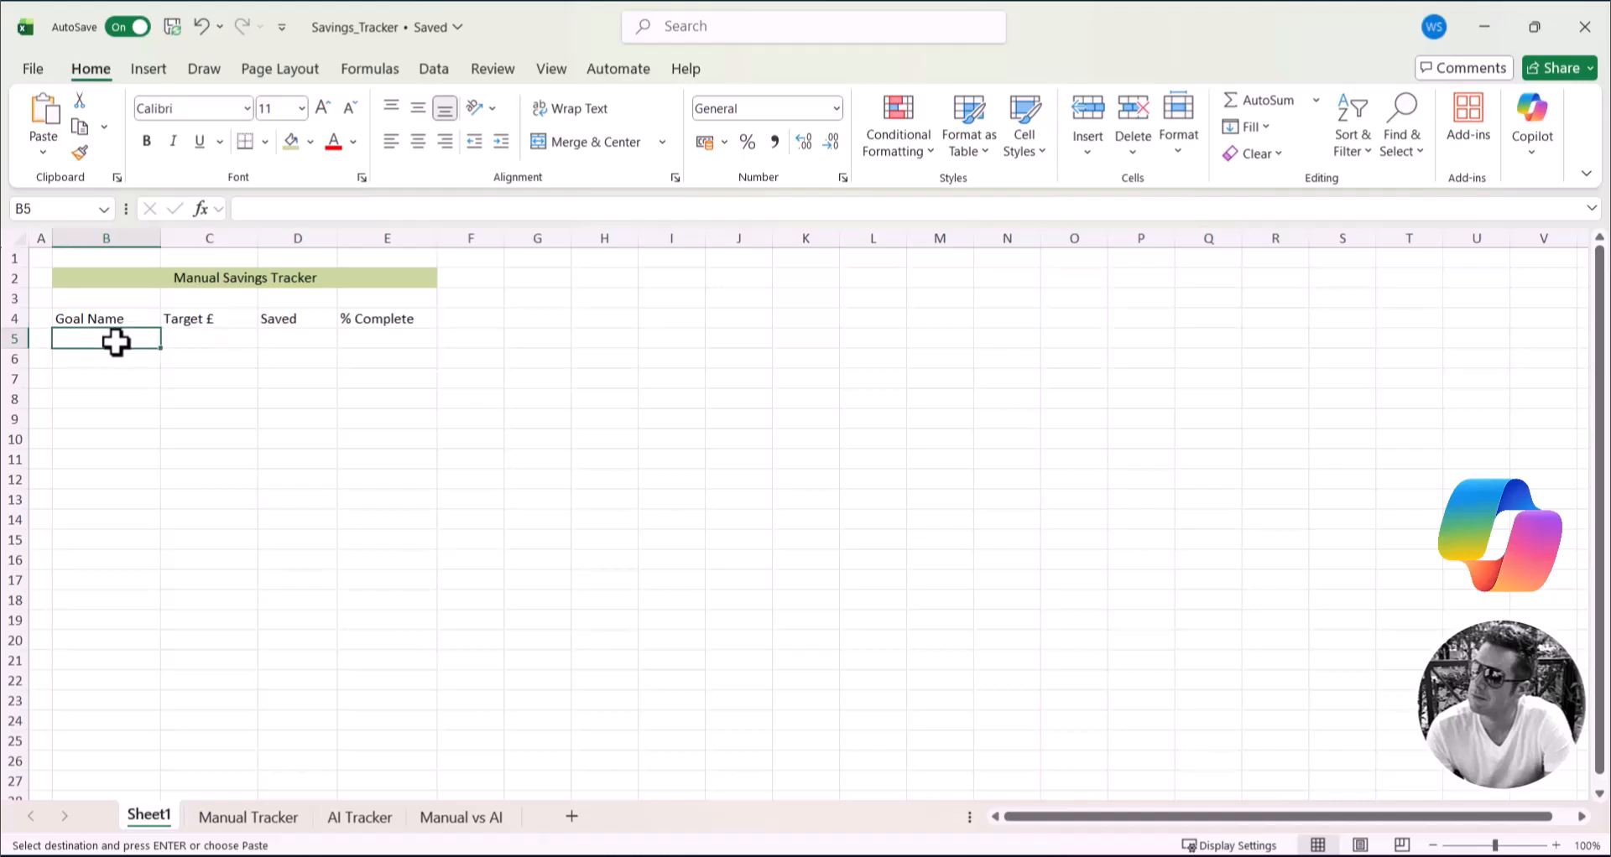
pyautogui.rightClick(116, 341)
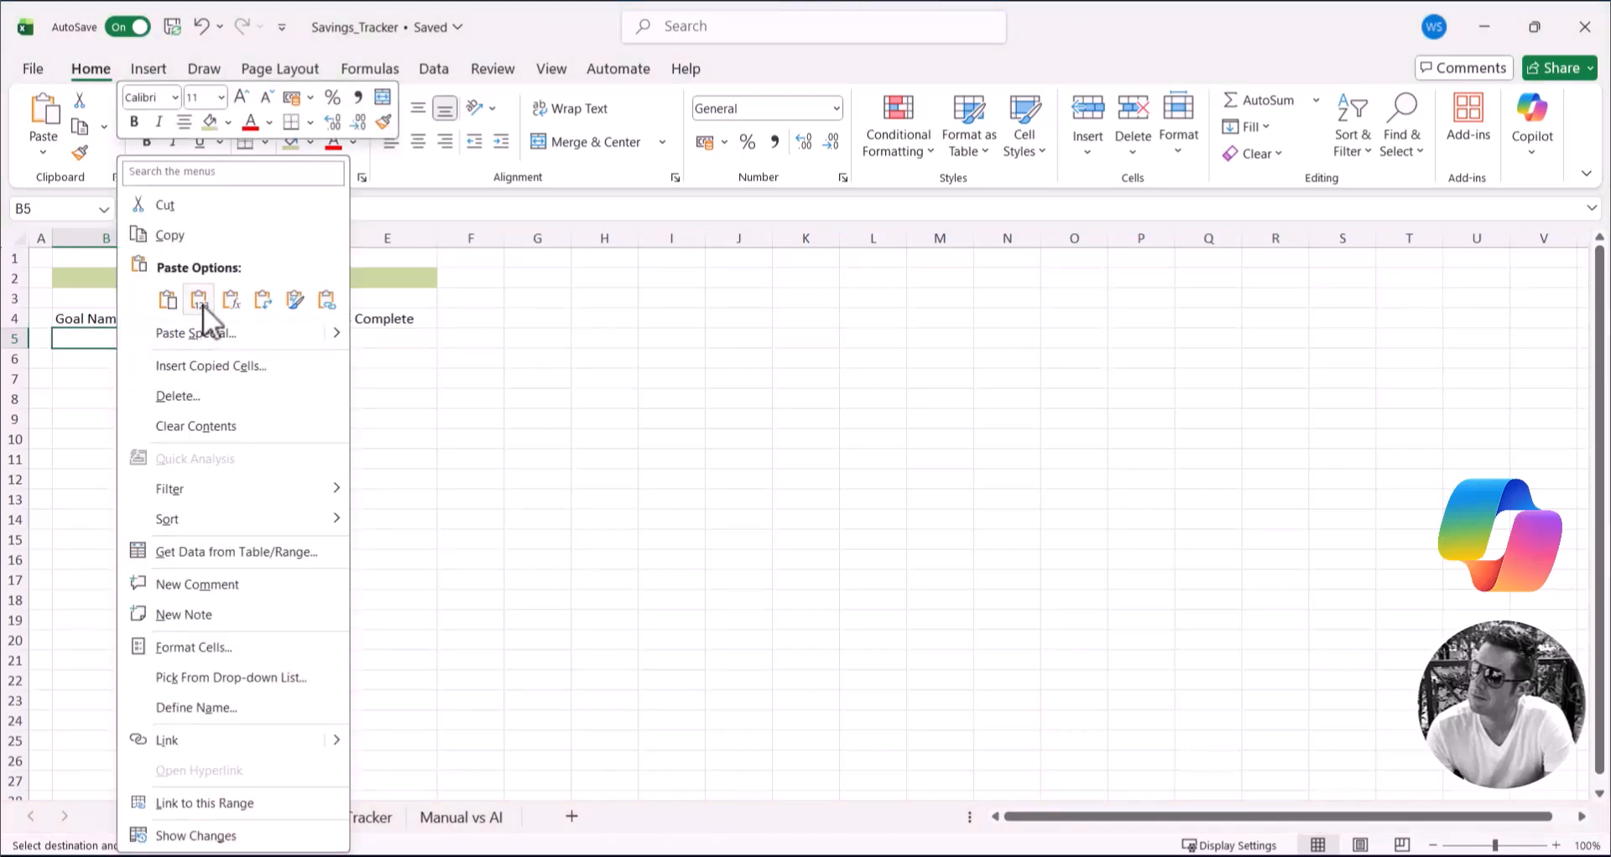
pyautogui.click(202, 300)
pyautogui.click(125, 356)
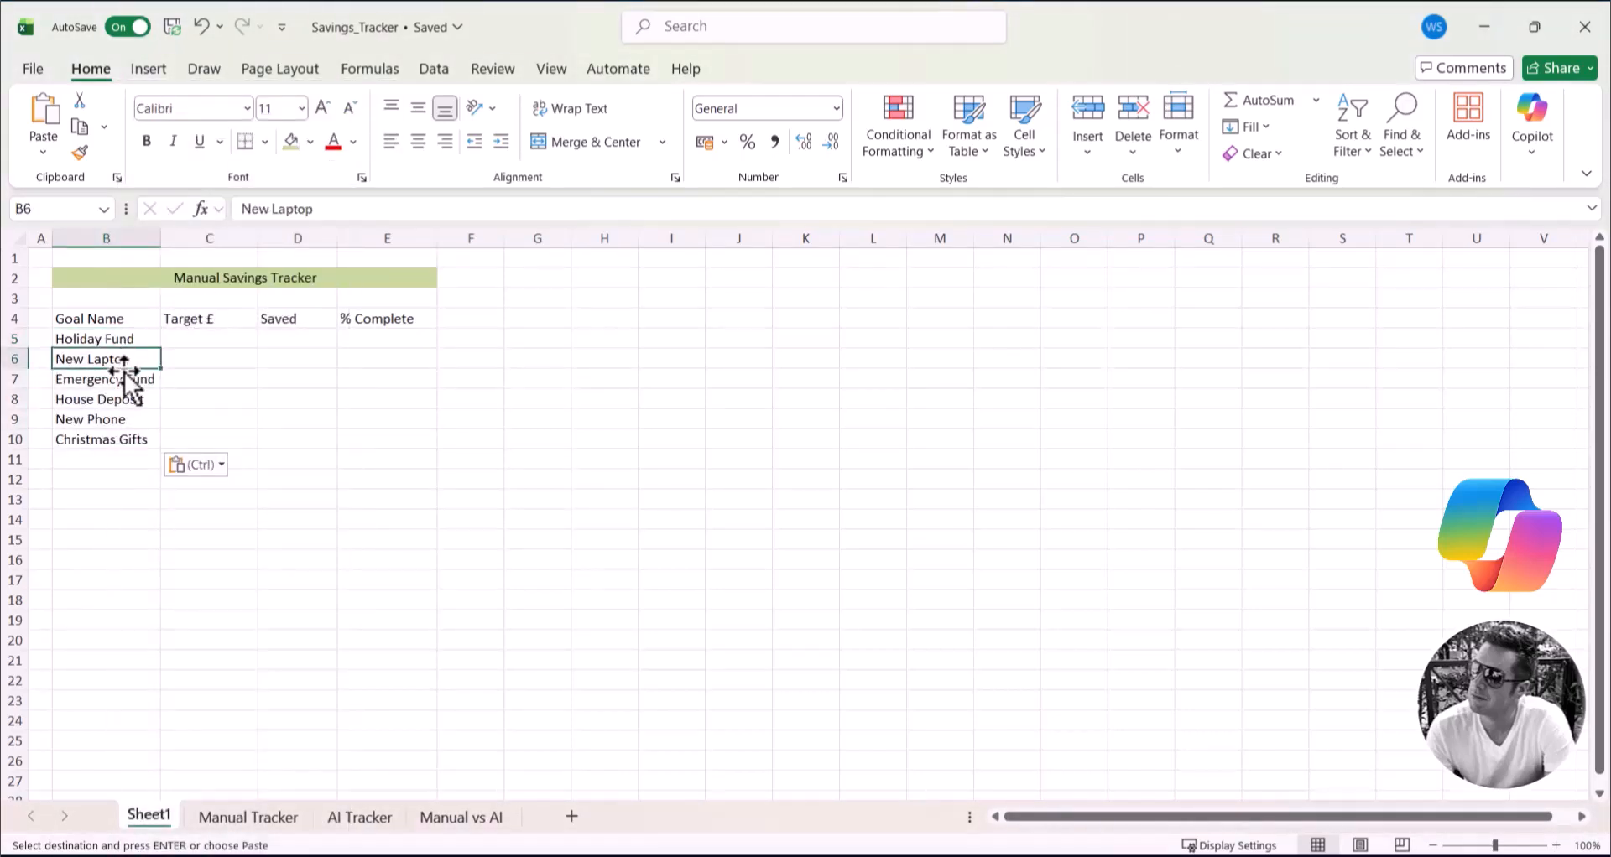
pyautogui.click(120, 378)
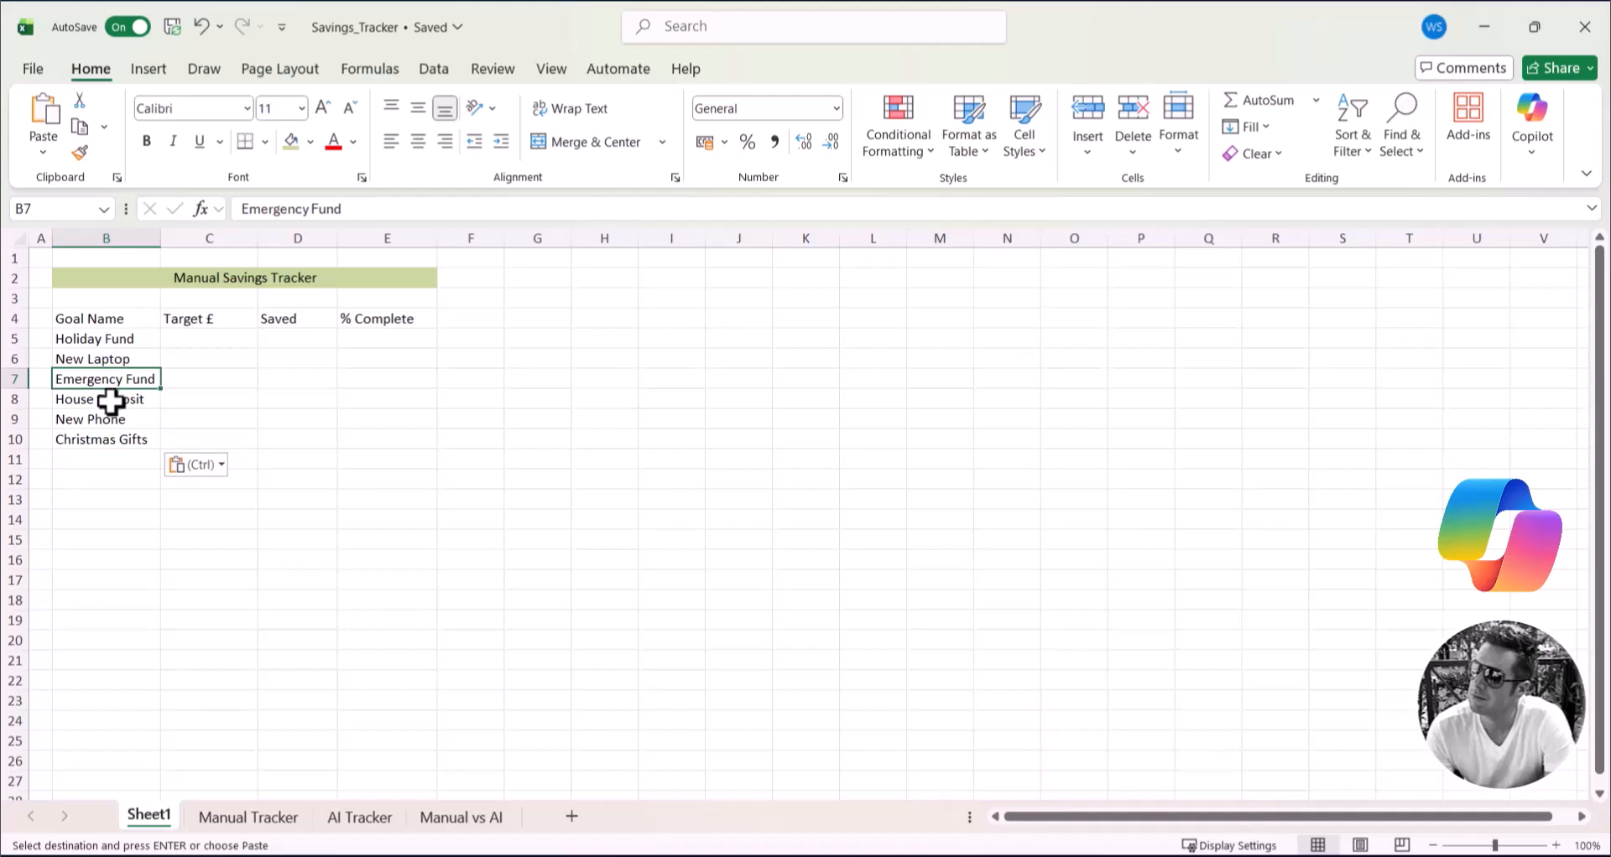
pyautogui.click(111, 399)
pyautogui.click(105, 418)
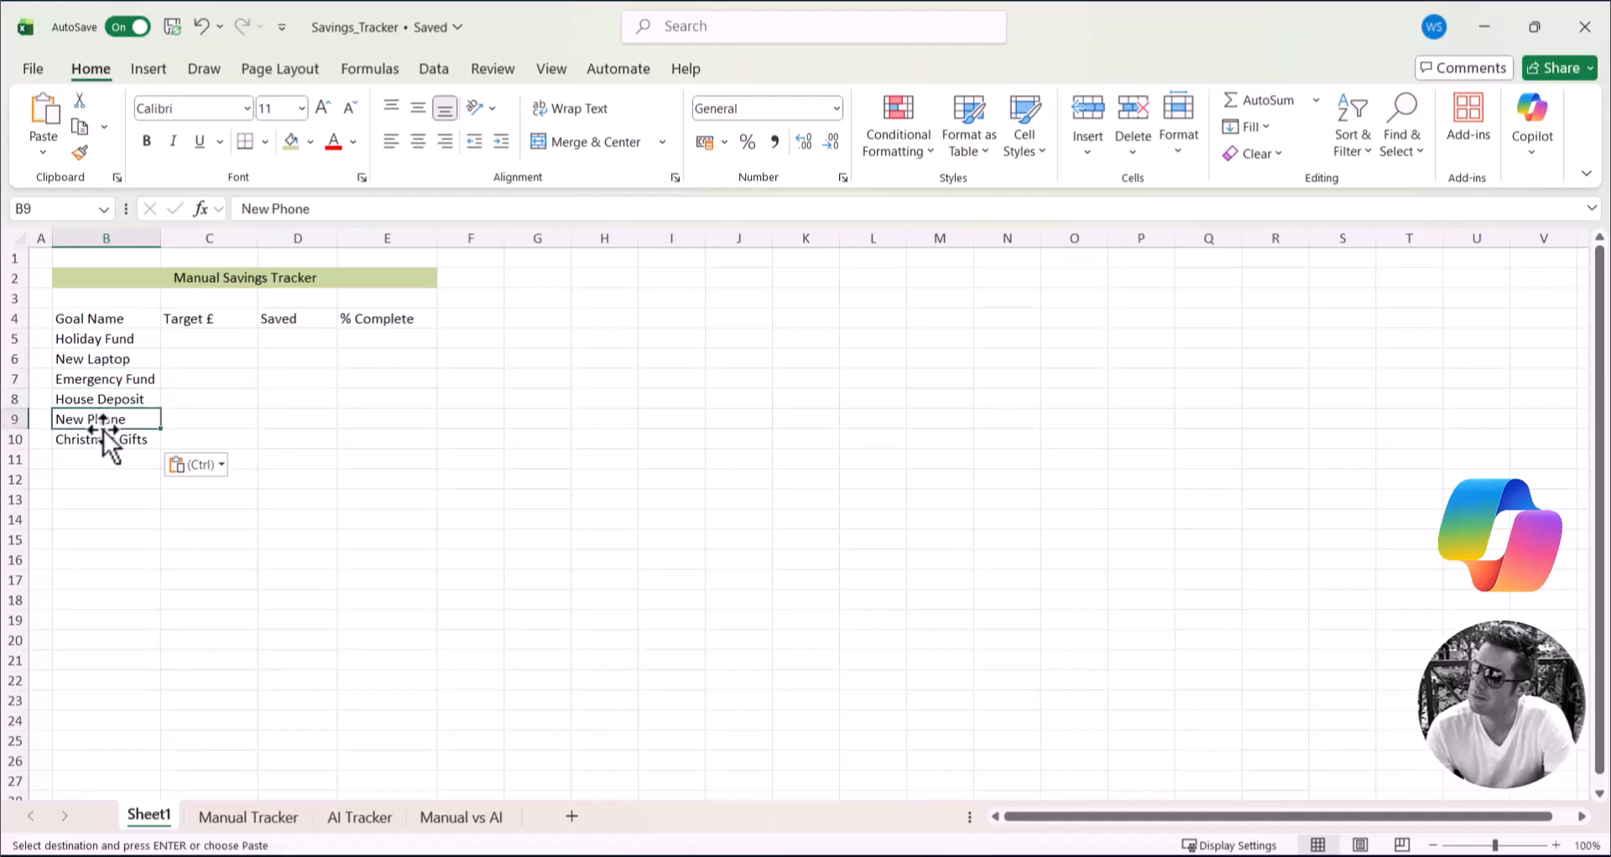
pyautogui.click(102, 437)
pyautogui.doubleClick(514, 399)
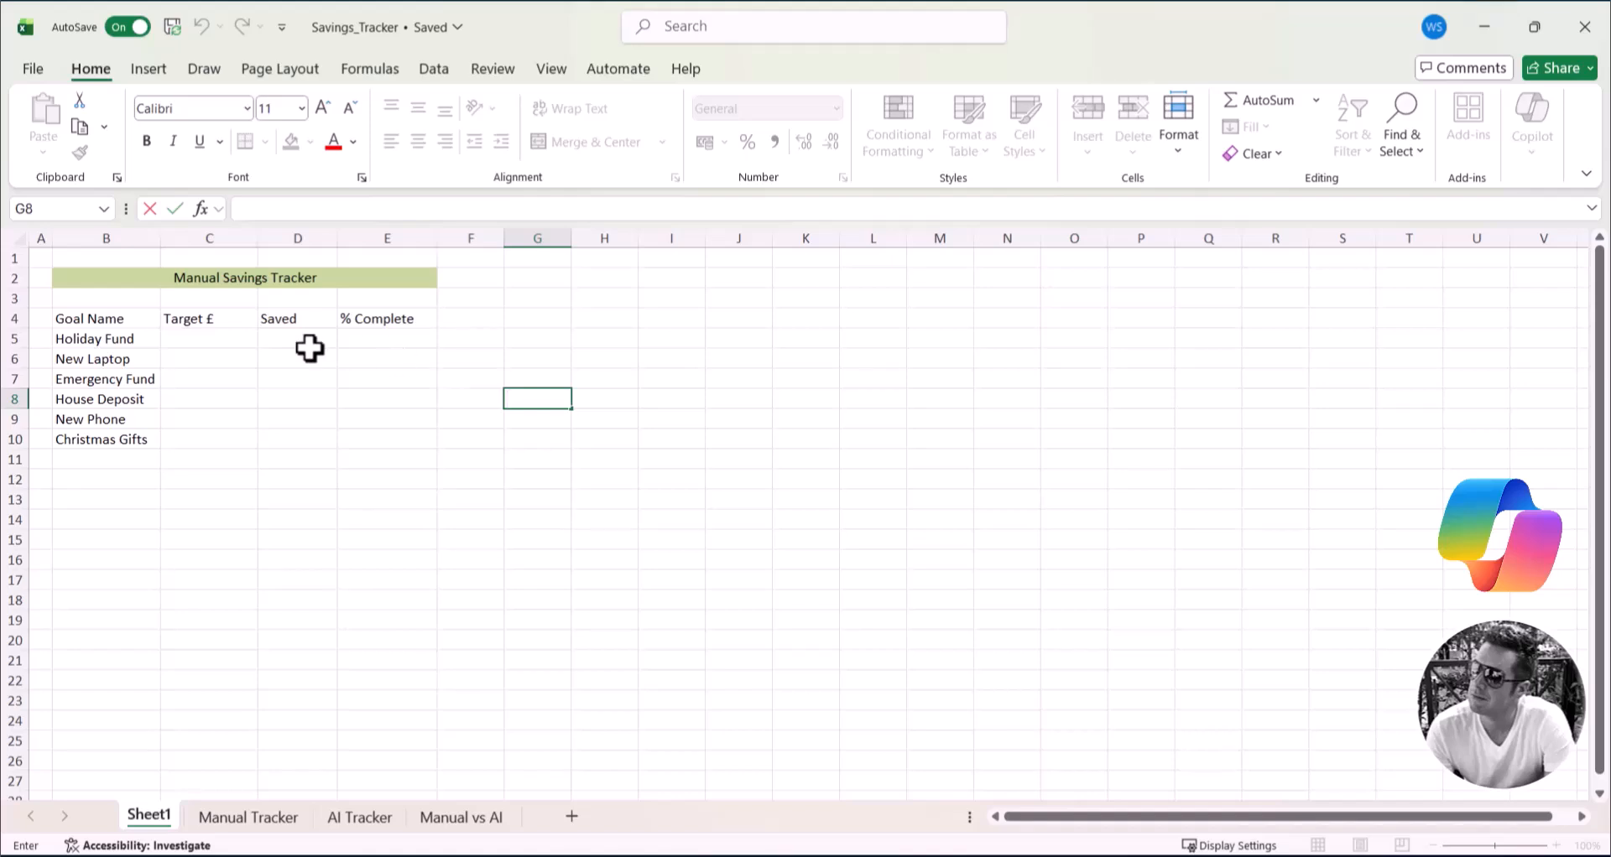
# Format the heading cells B4:E4 as bold and centred with the light green fill used for the title
pyautogui.moveTo(156, 321); pyautogui.dragTo(361, 320)
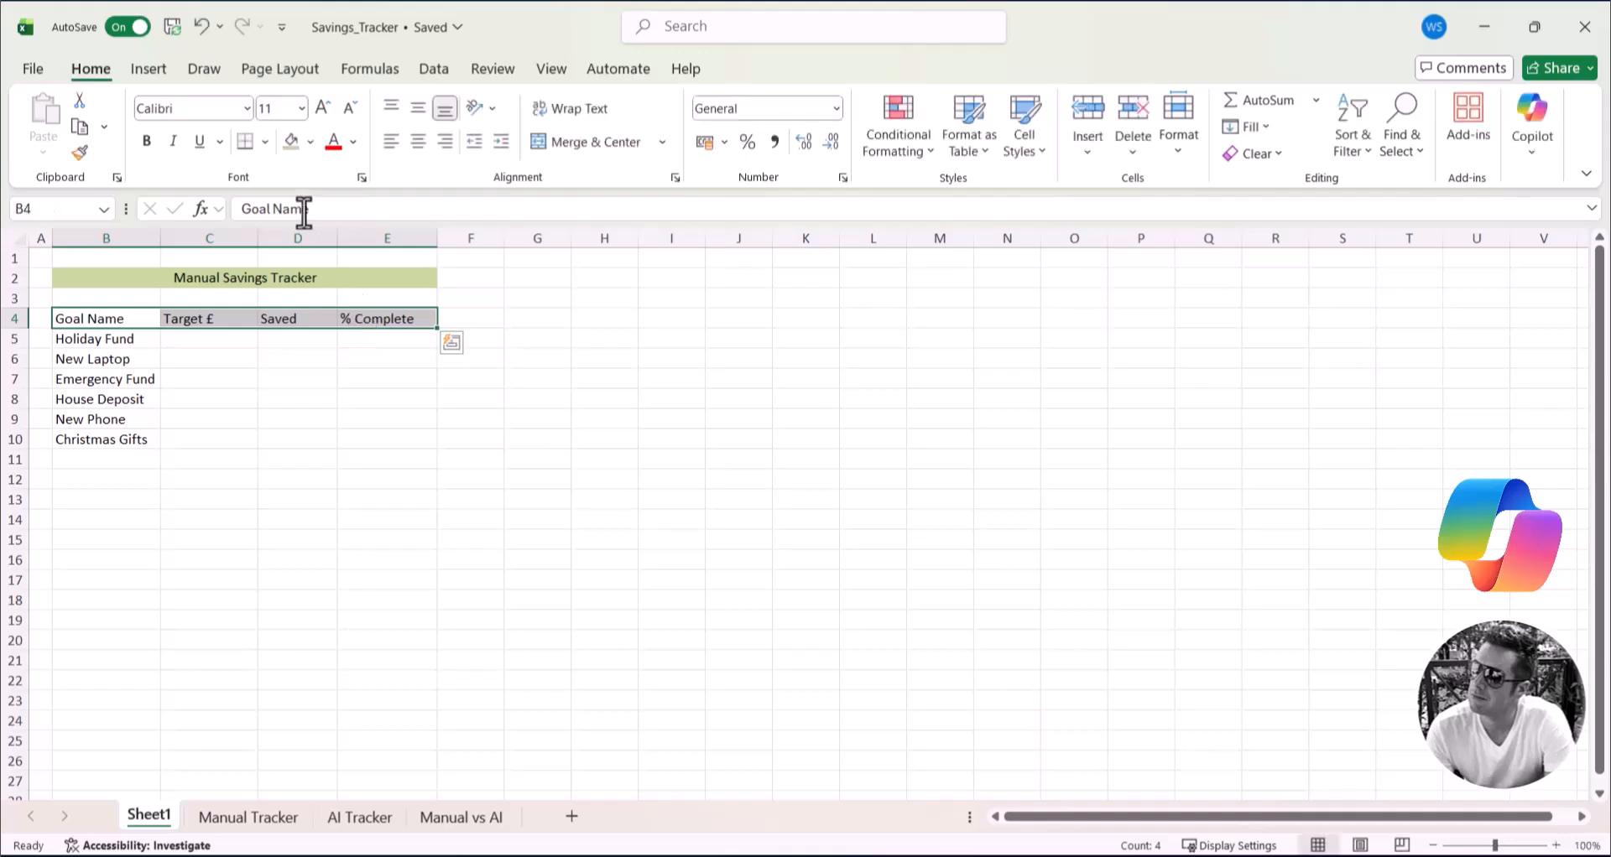
pyautogui.click(147, 141)
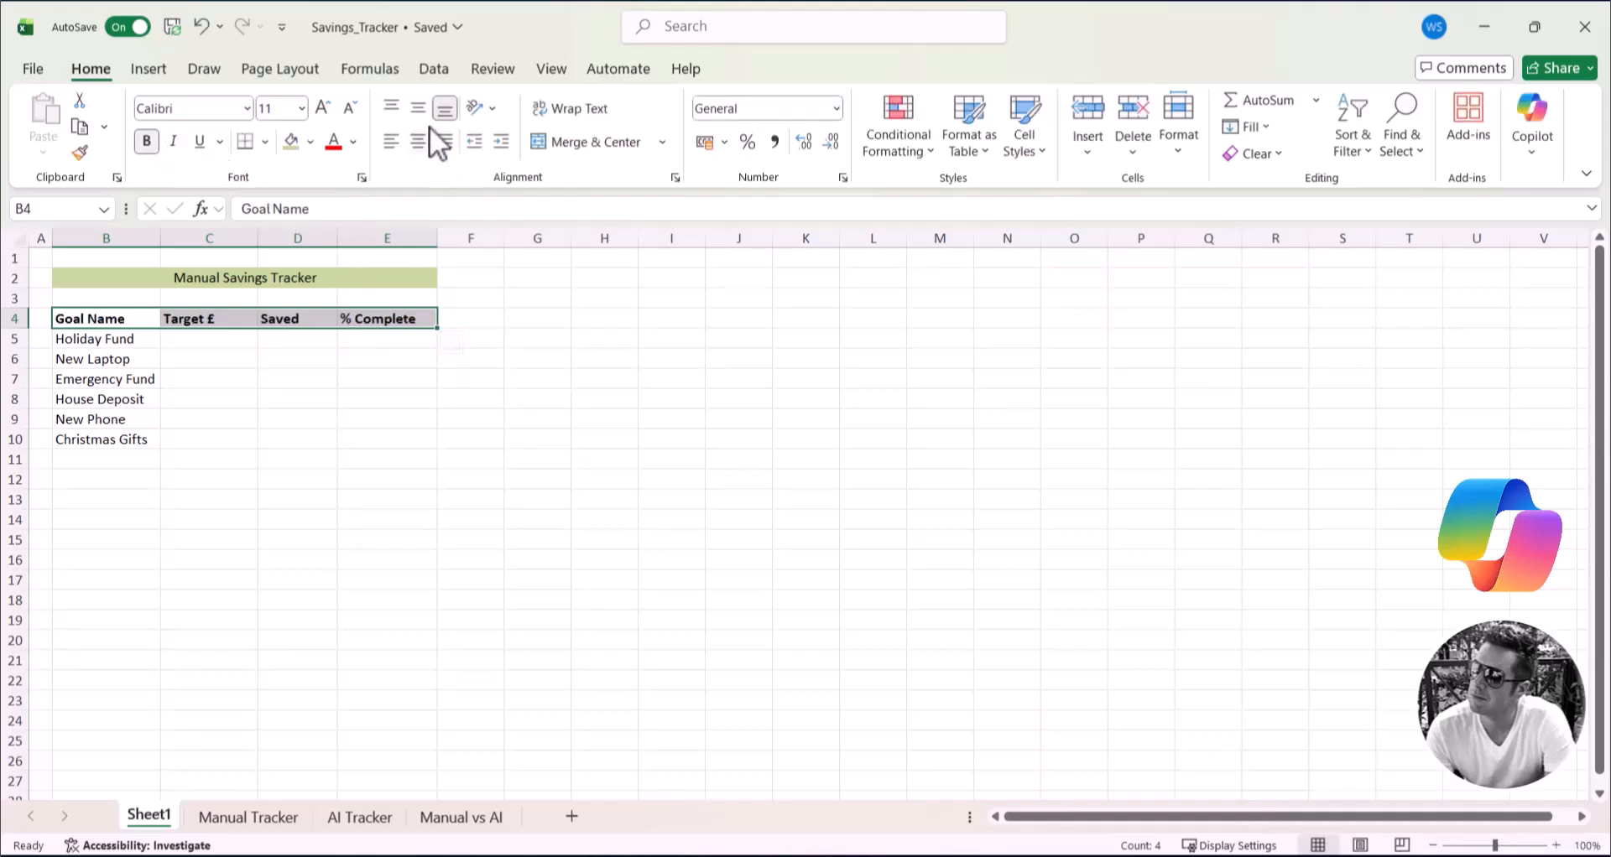
pyautogui.click(427, 136)
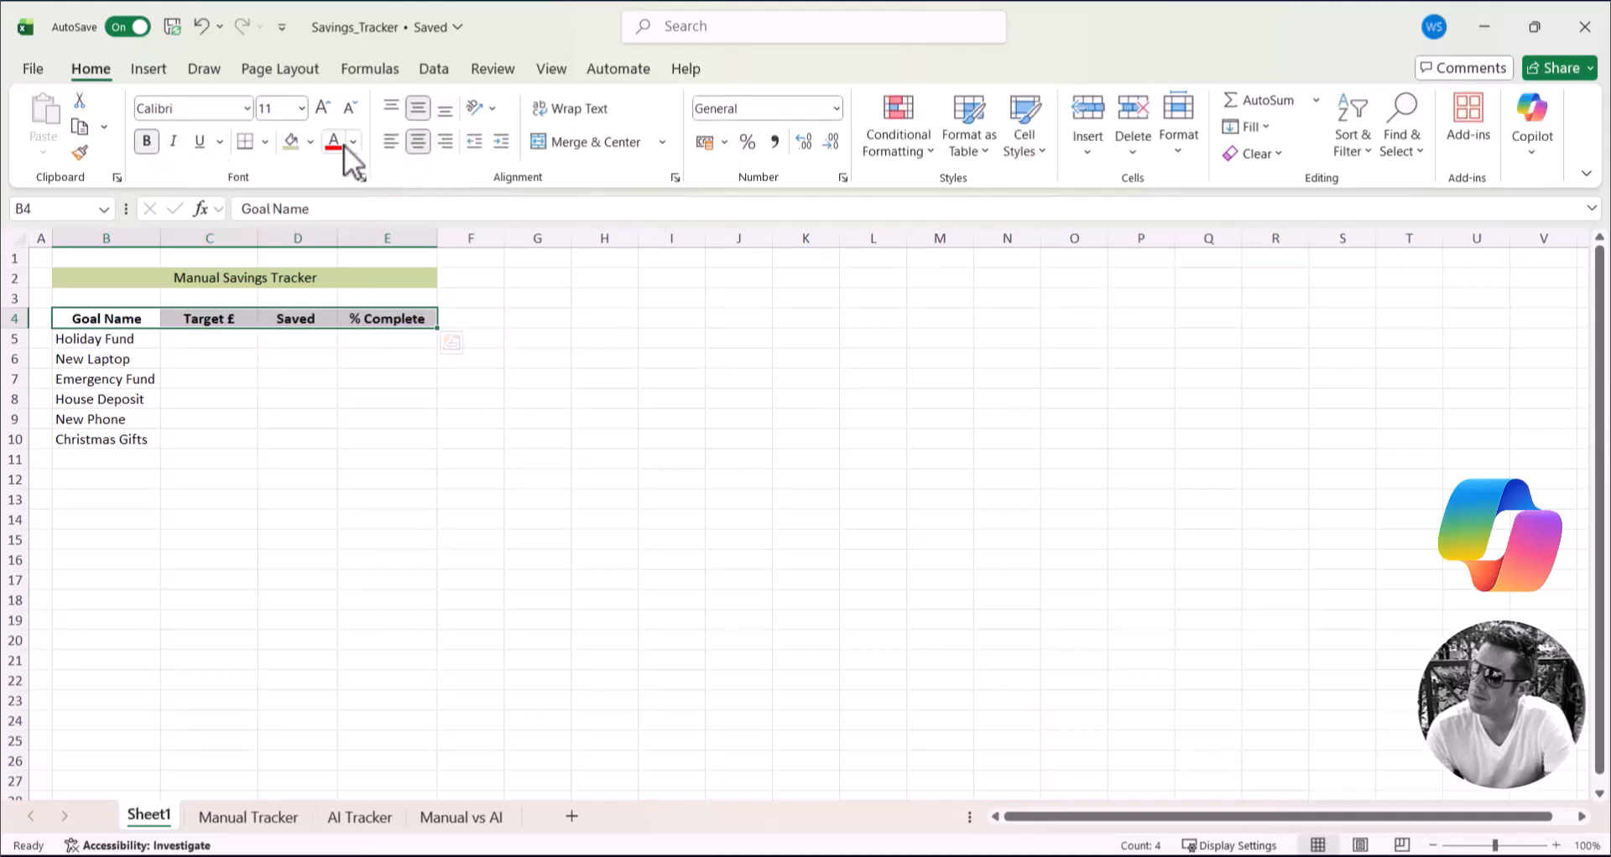
pyautogui.click(294, 142)
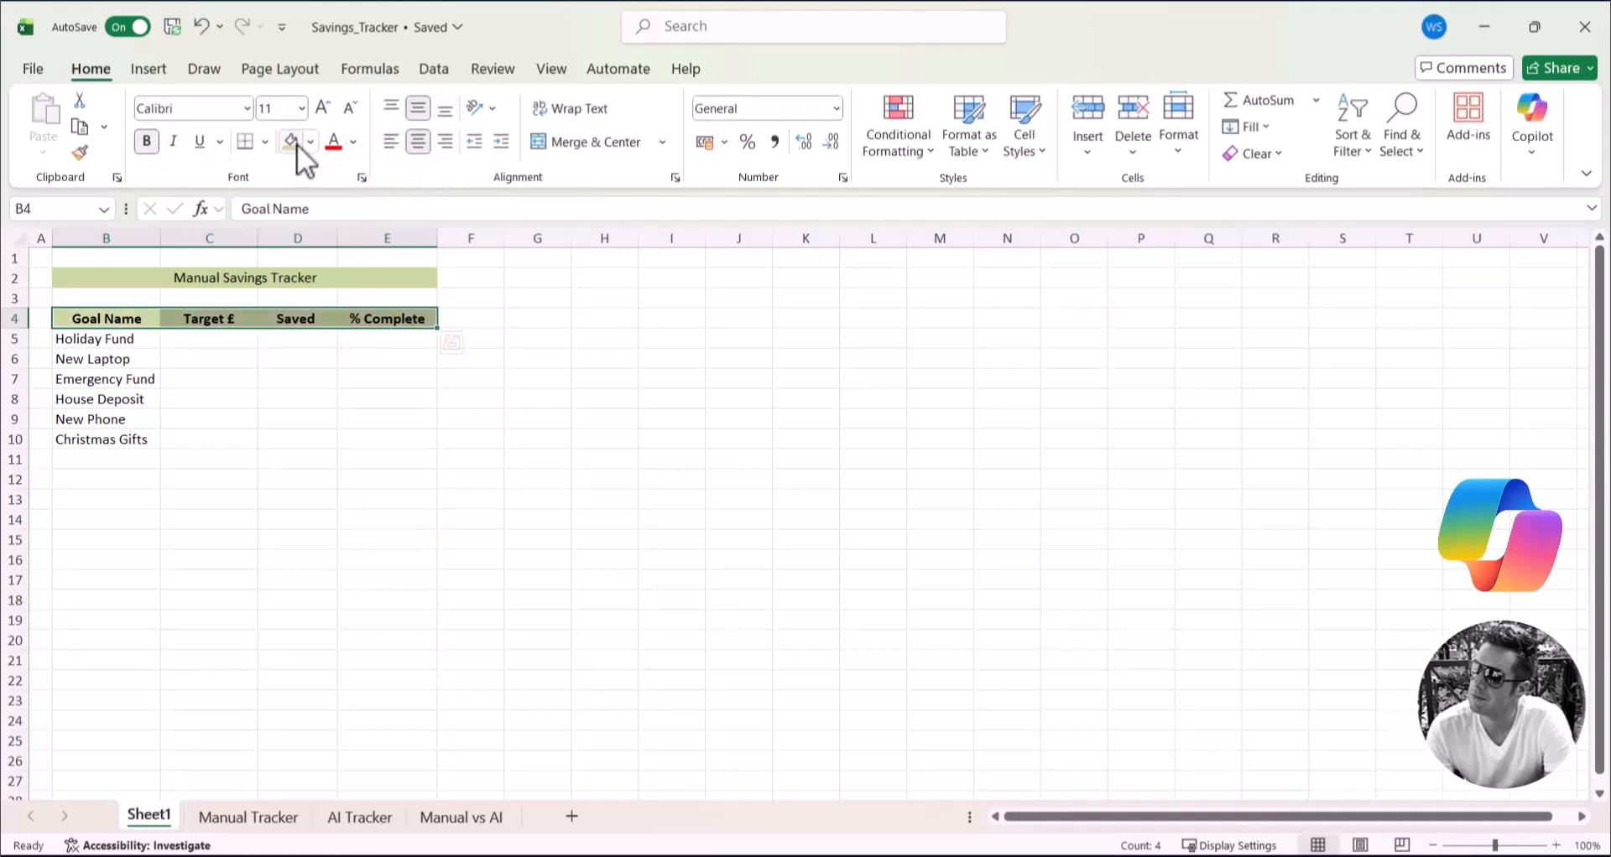
pyautogui.click(610, 339)
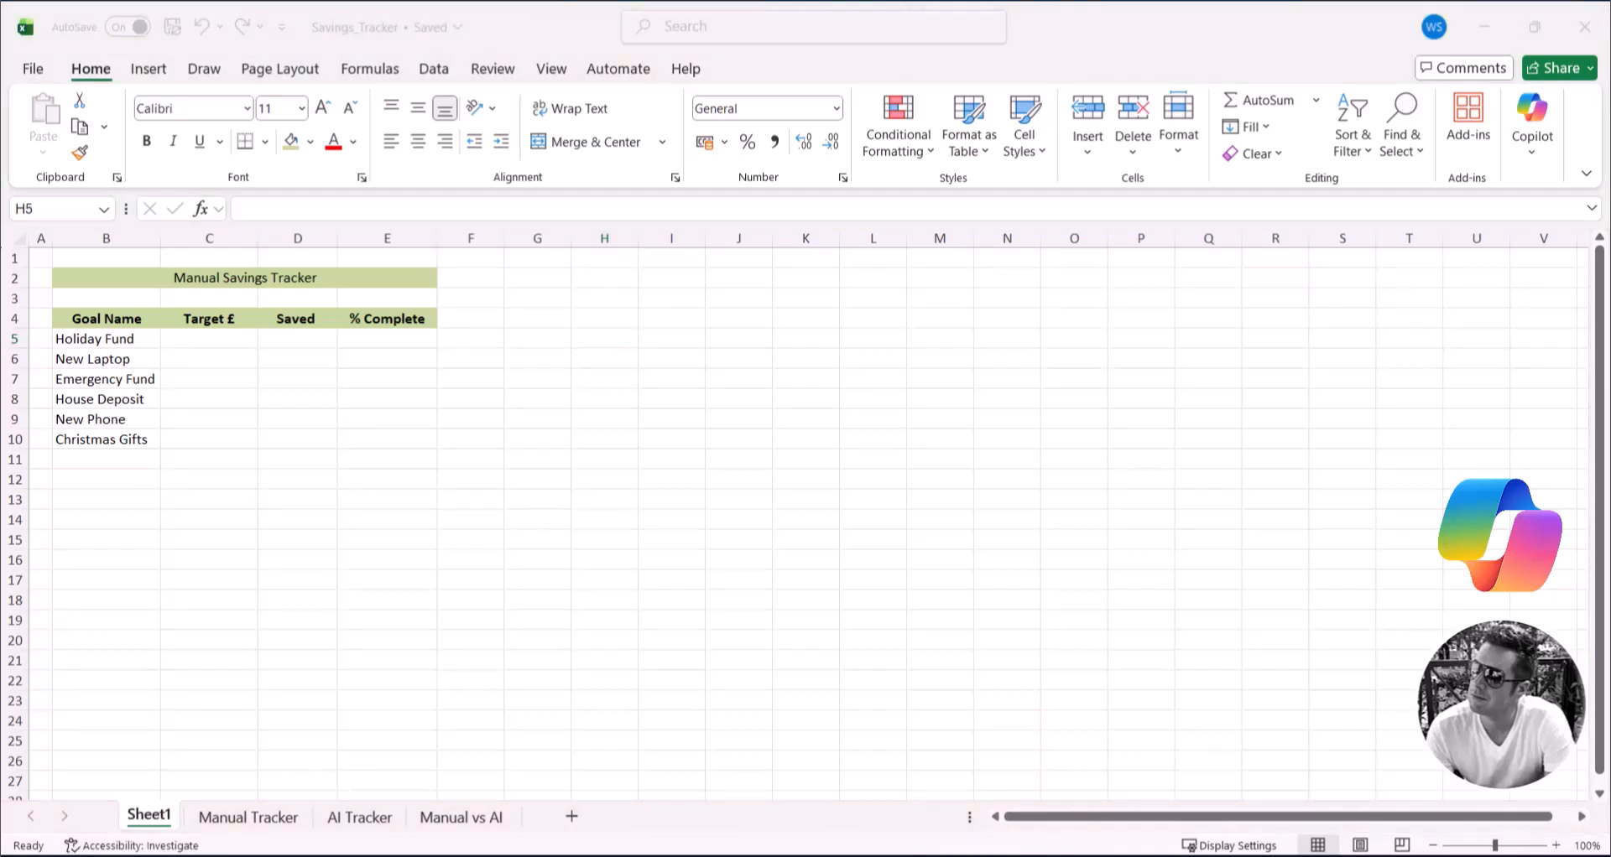
# Paste targets 2000, 1200, 3000, 6500, 500, 250 and saved amounts 1250, 300, 1750, 2500, 100, 200 as values into C5:D10
pyautogui.hotkey('ctrl', 'c')
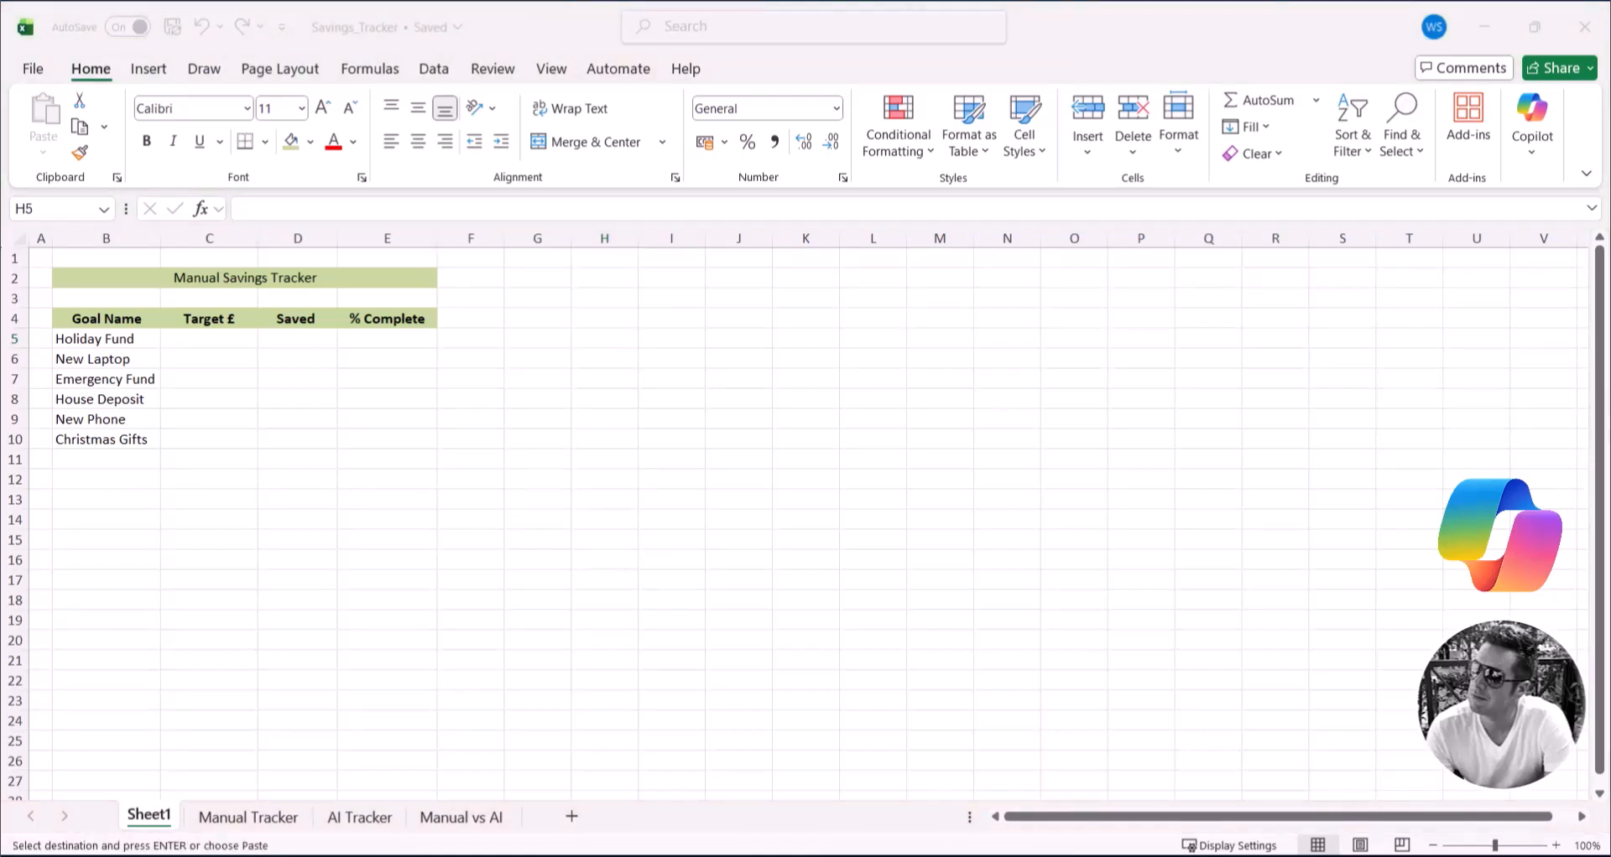
pyautogui.click(217, 336)
pyautogui.rightClick(216, 337)
pyautogui.click(299, 299)
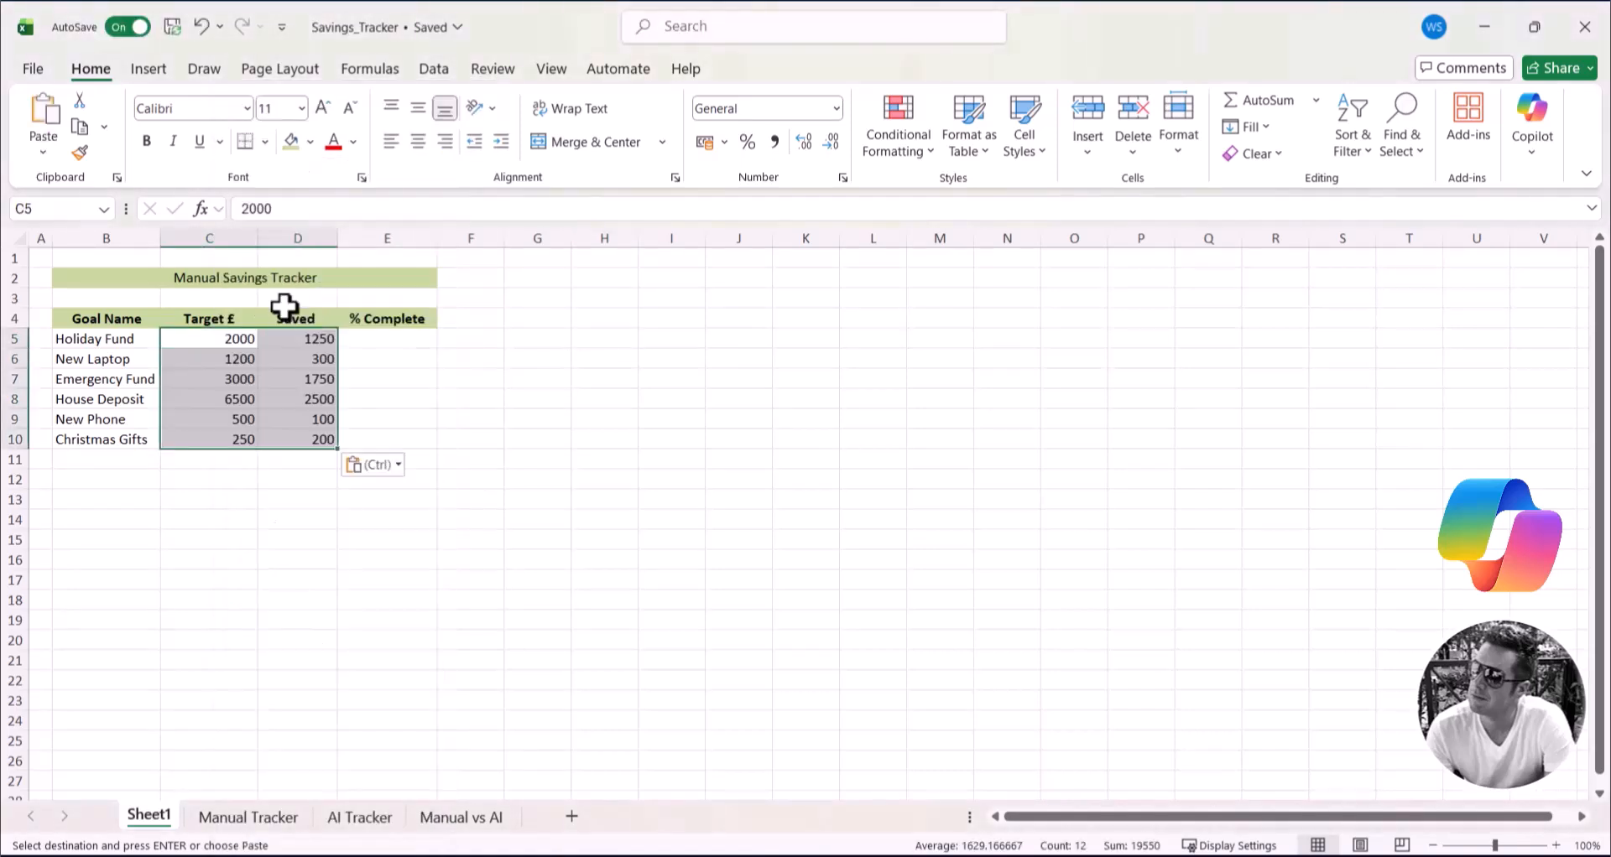
pyautogui.click(631, 439)
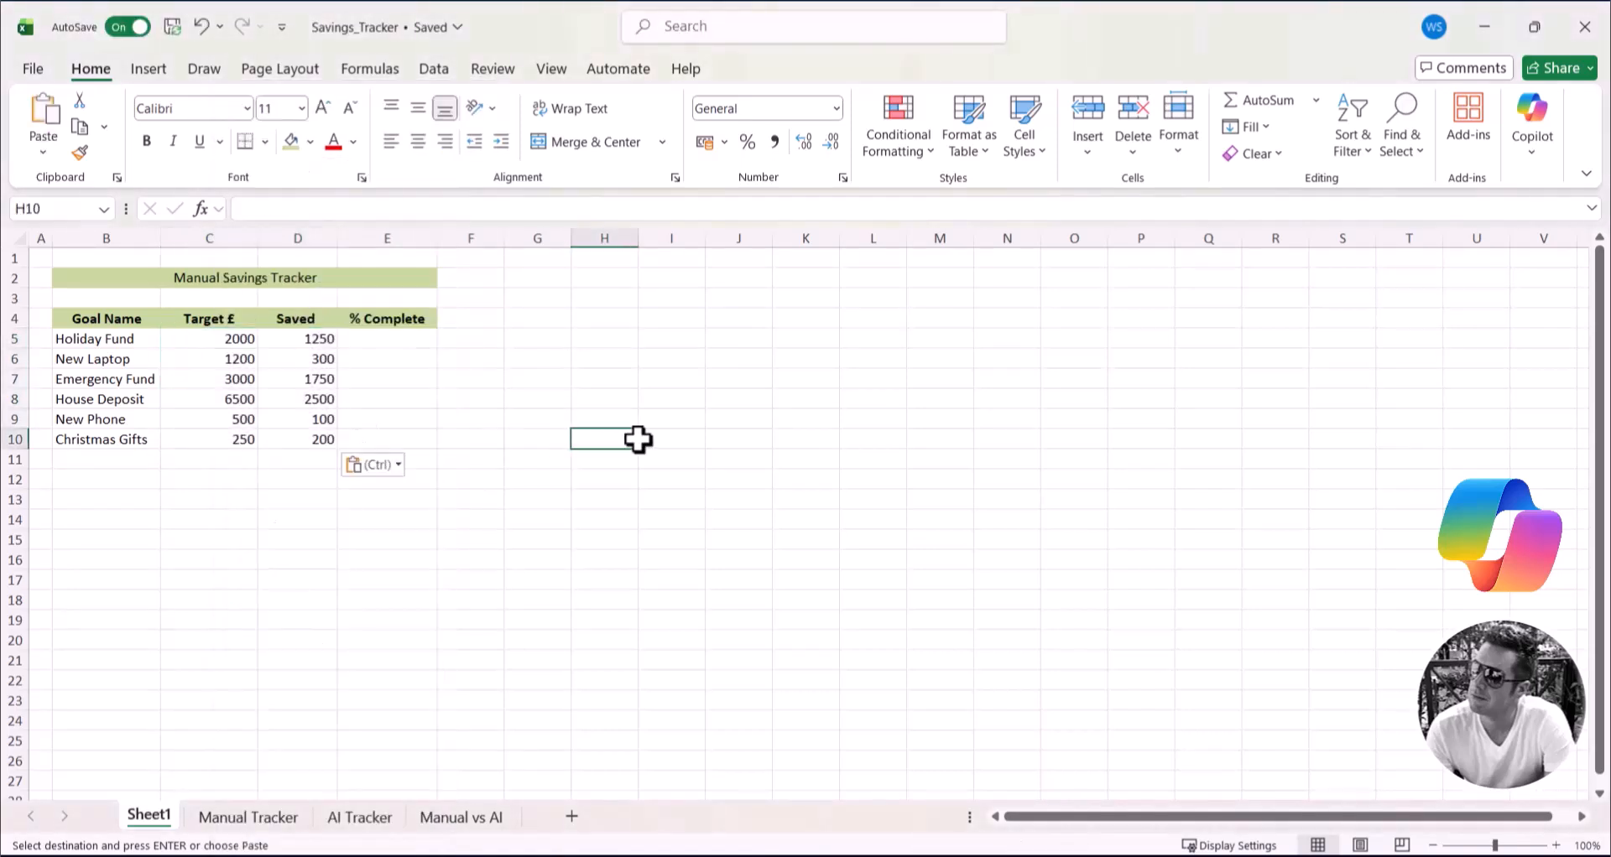
# Enter the formula =D5/C5 in E5 to calculate the Holiday Fund's % Complete
pyautogui.click(417, 339)
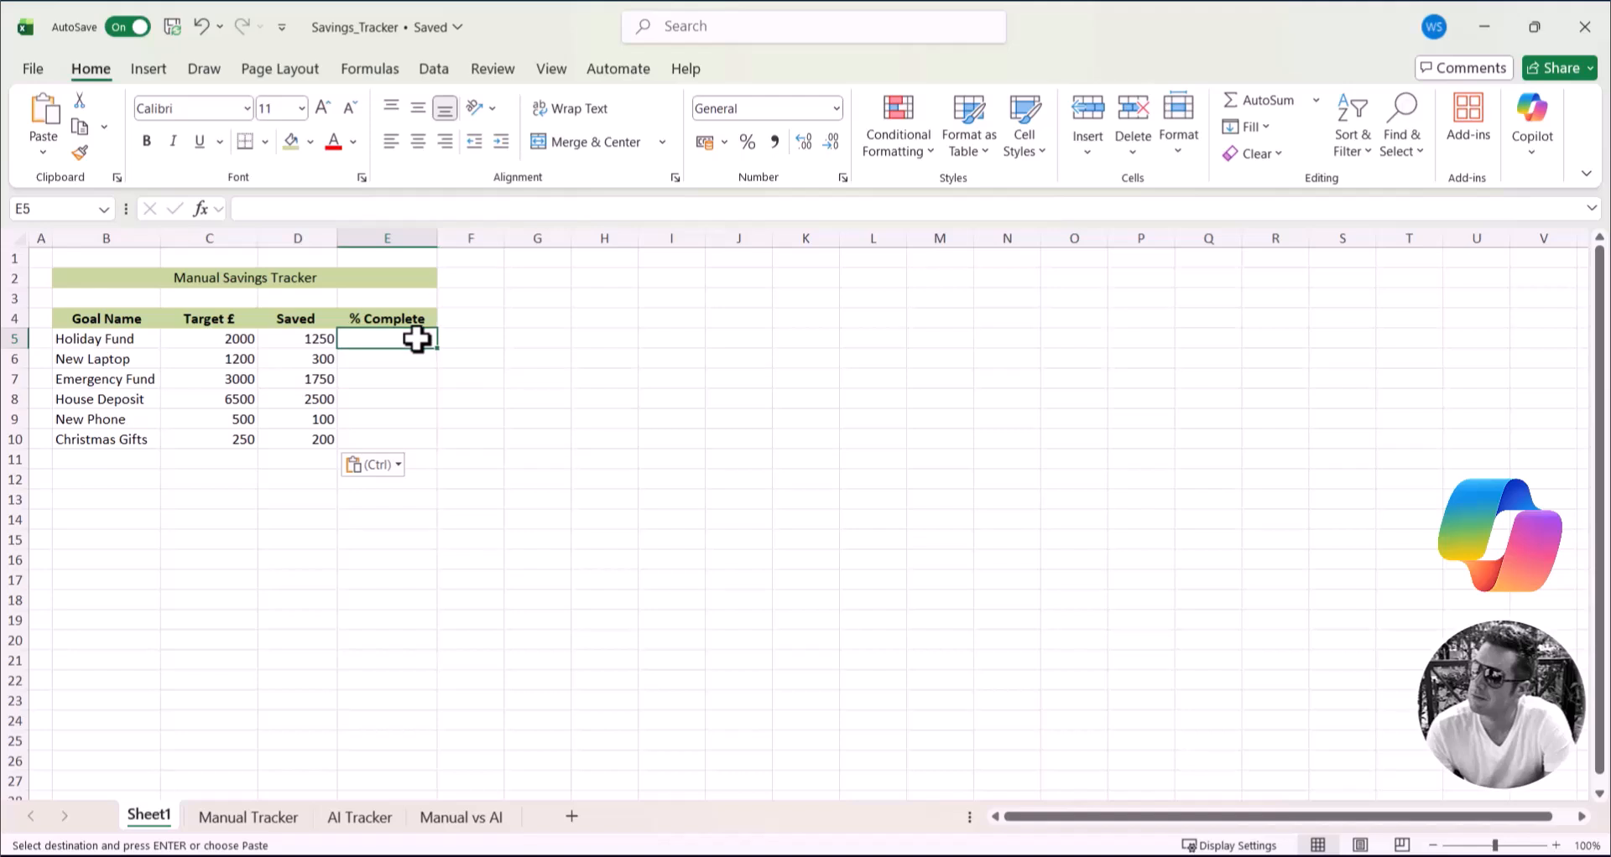
pyautogui.doubleClick(417, 339)
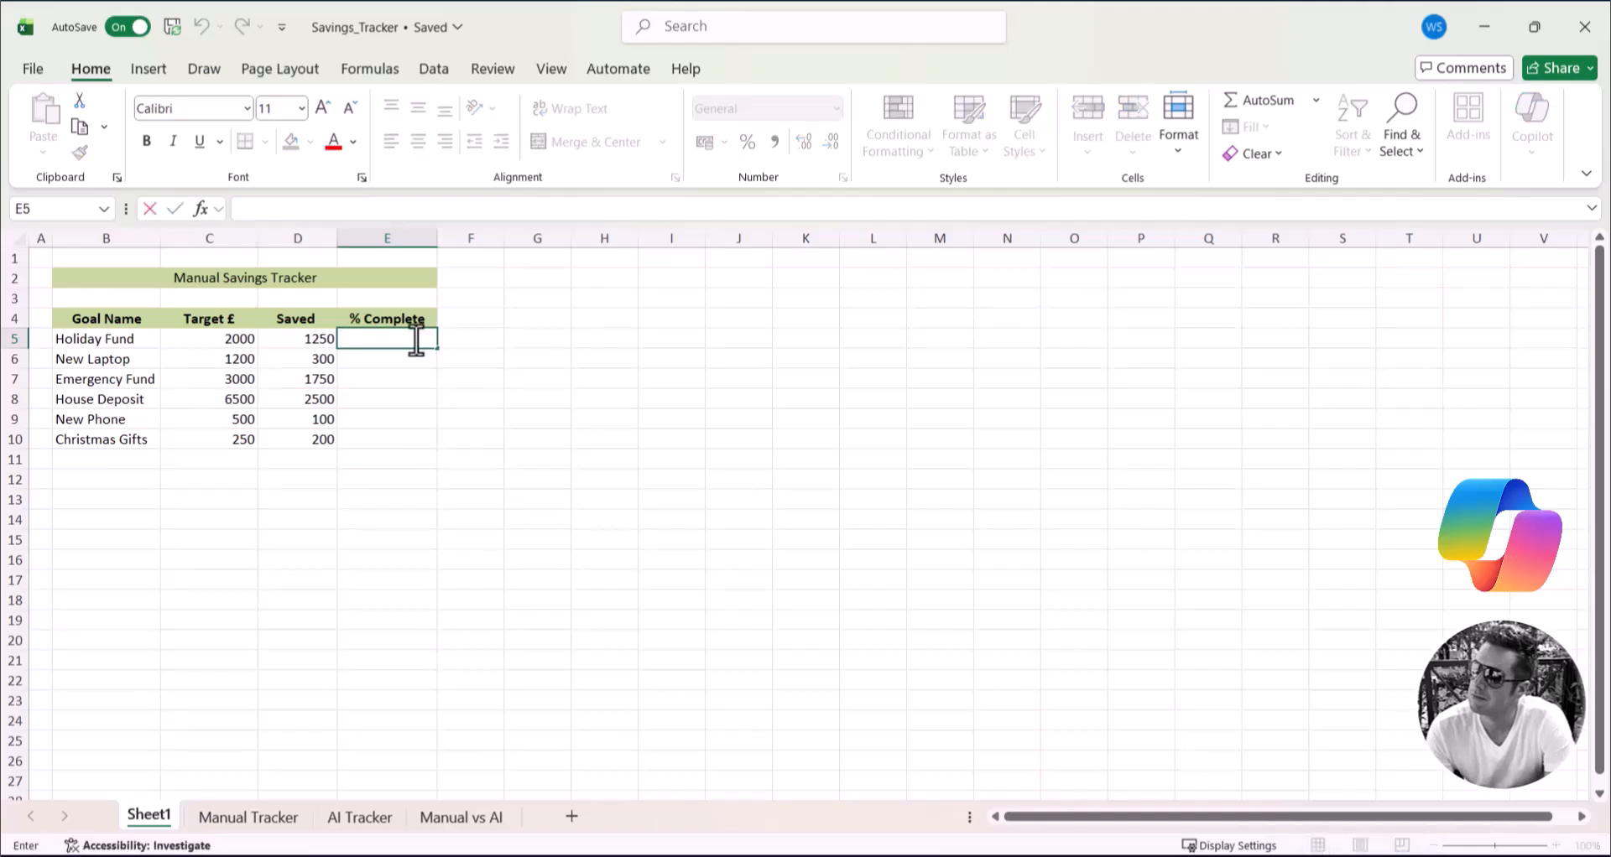
pyautogui.write('=')
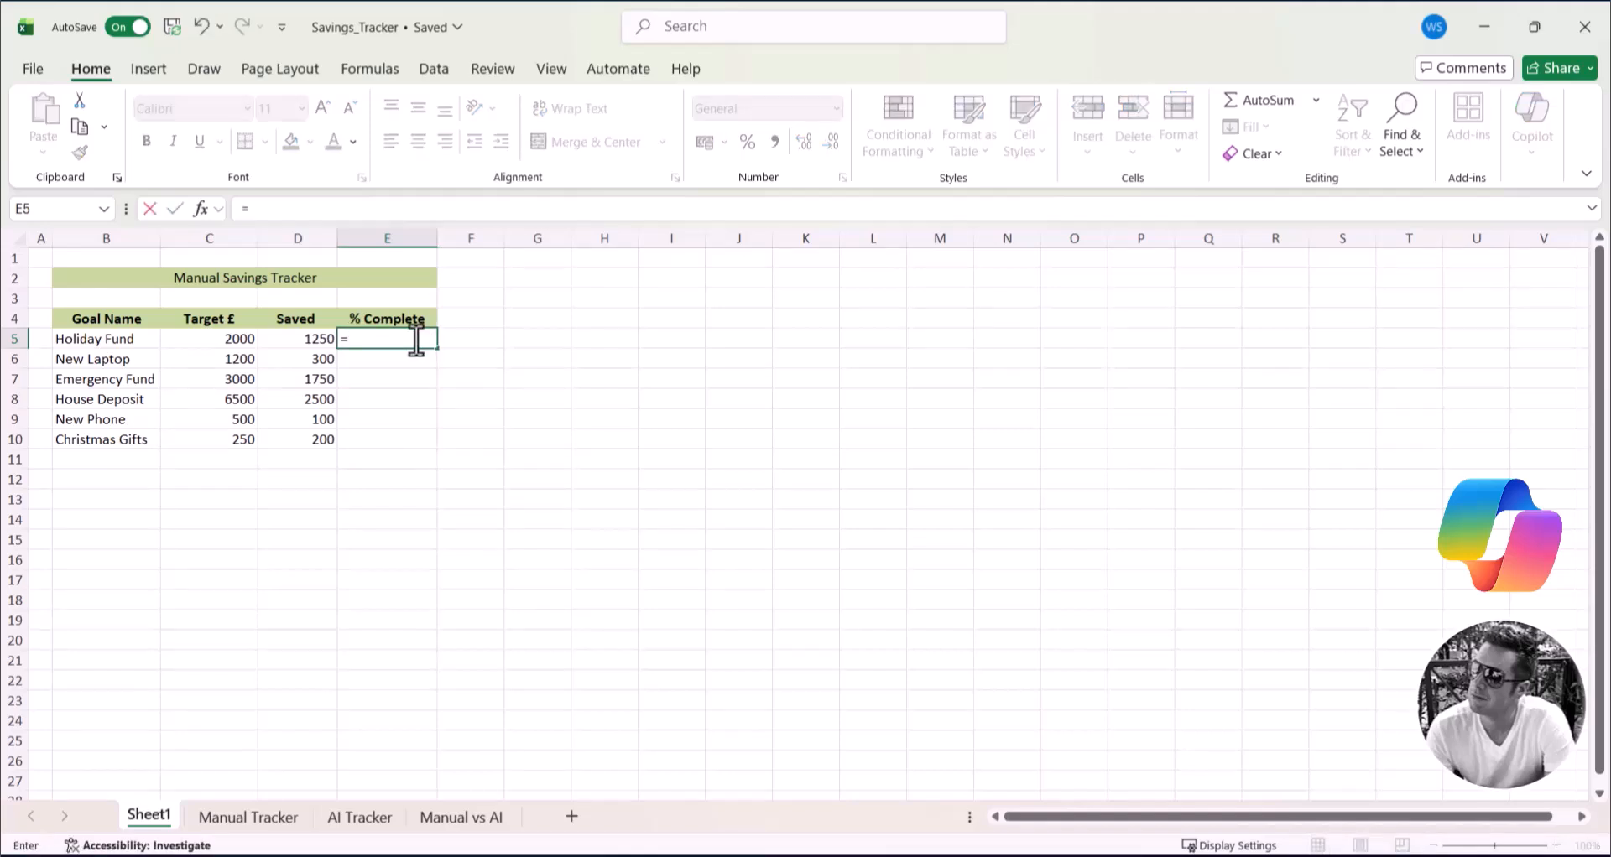
pyautogui.write('d')
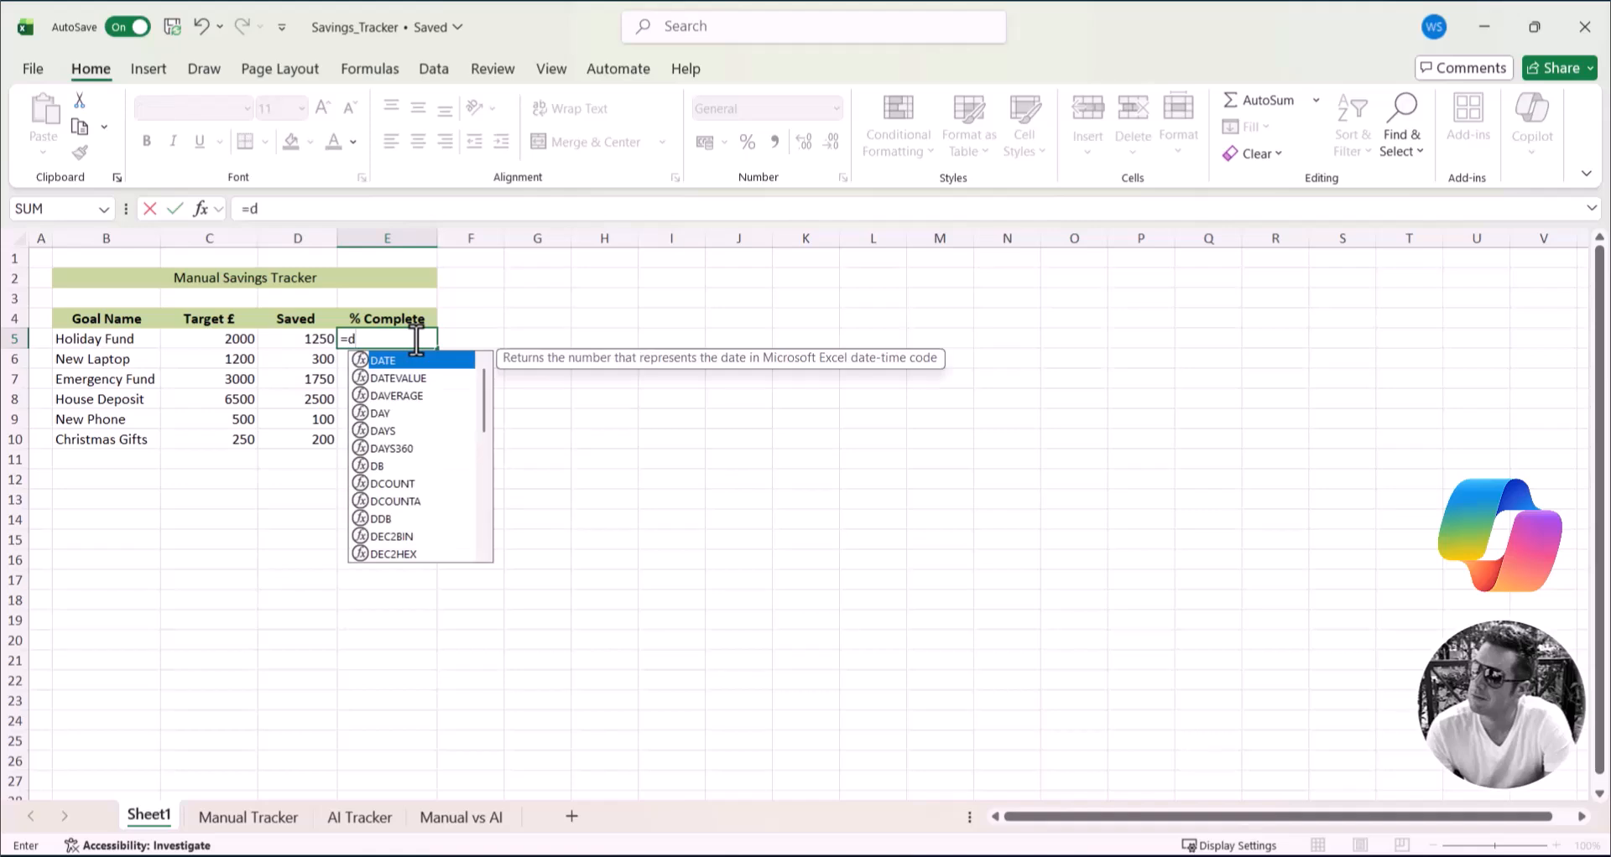
pyautogui.write('5/')
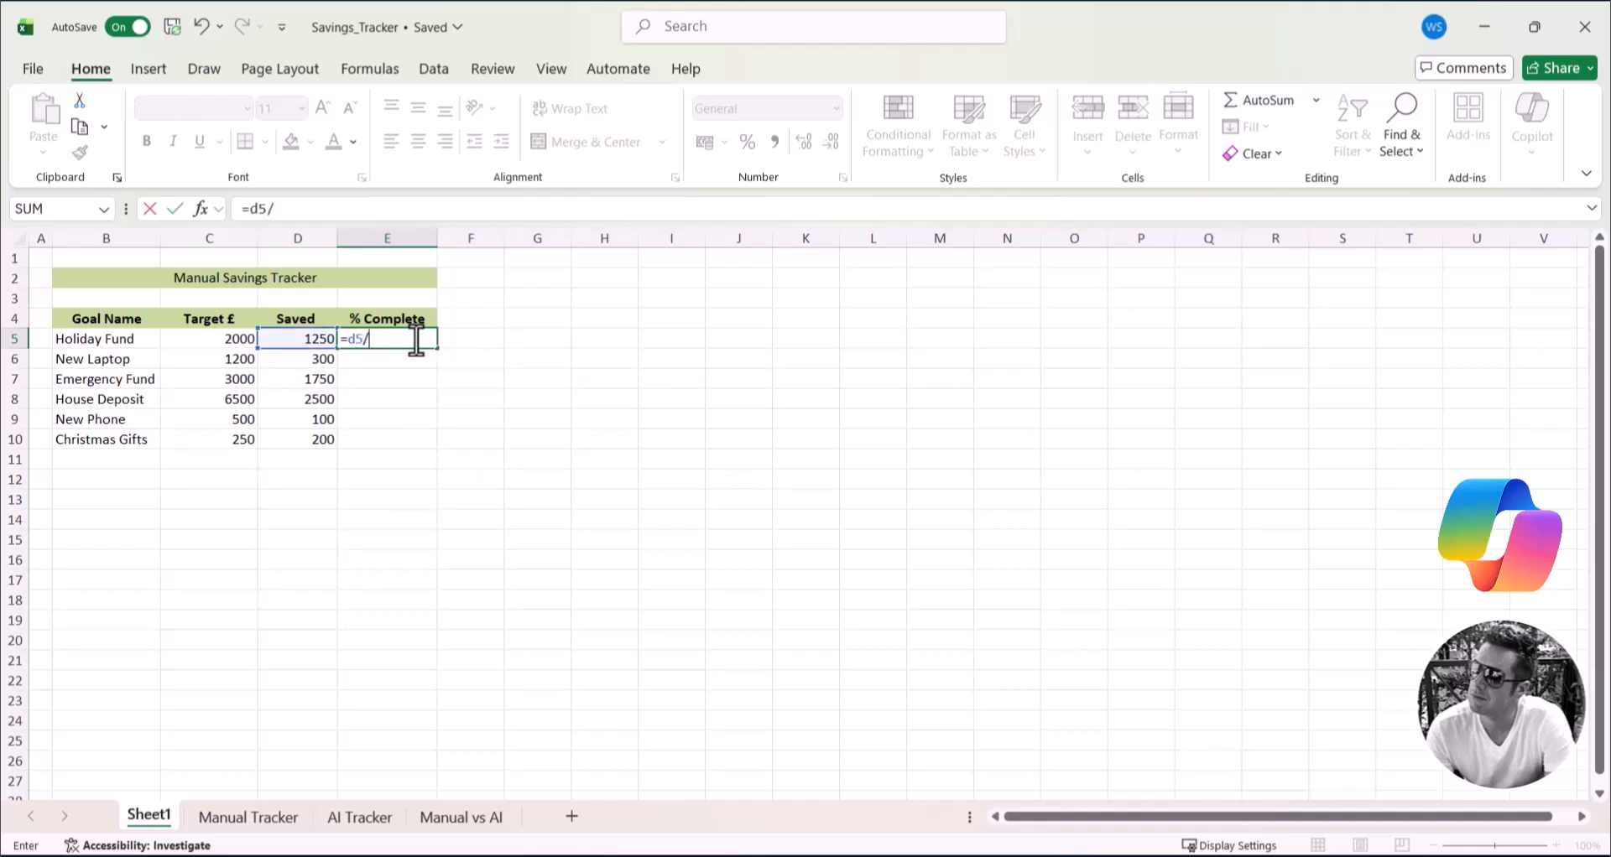
pyautogui.write('c5')
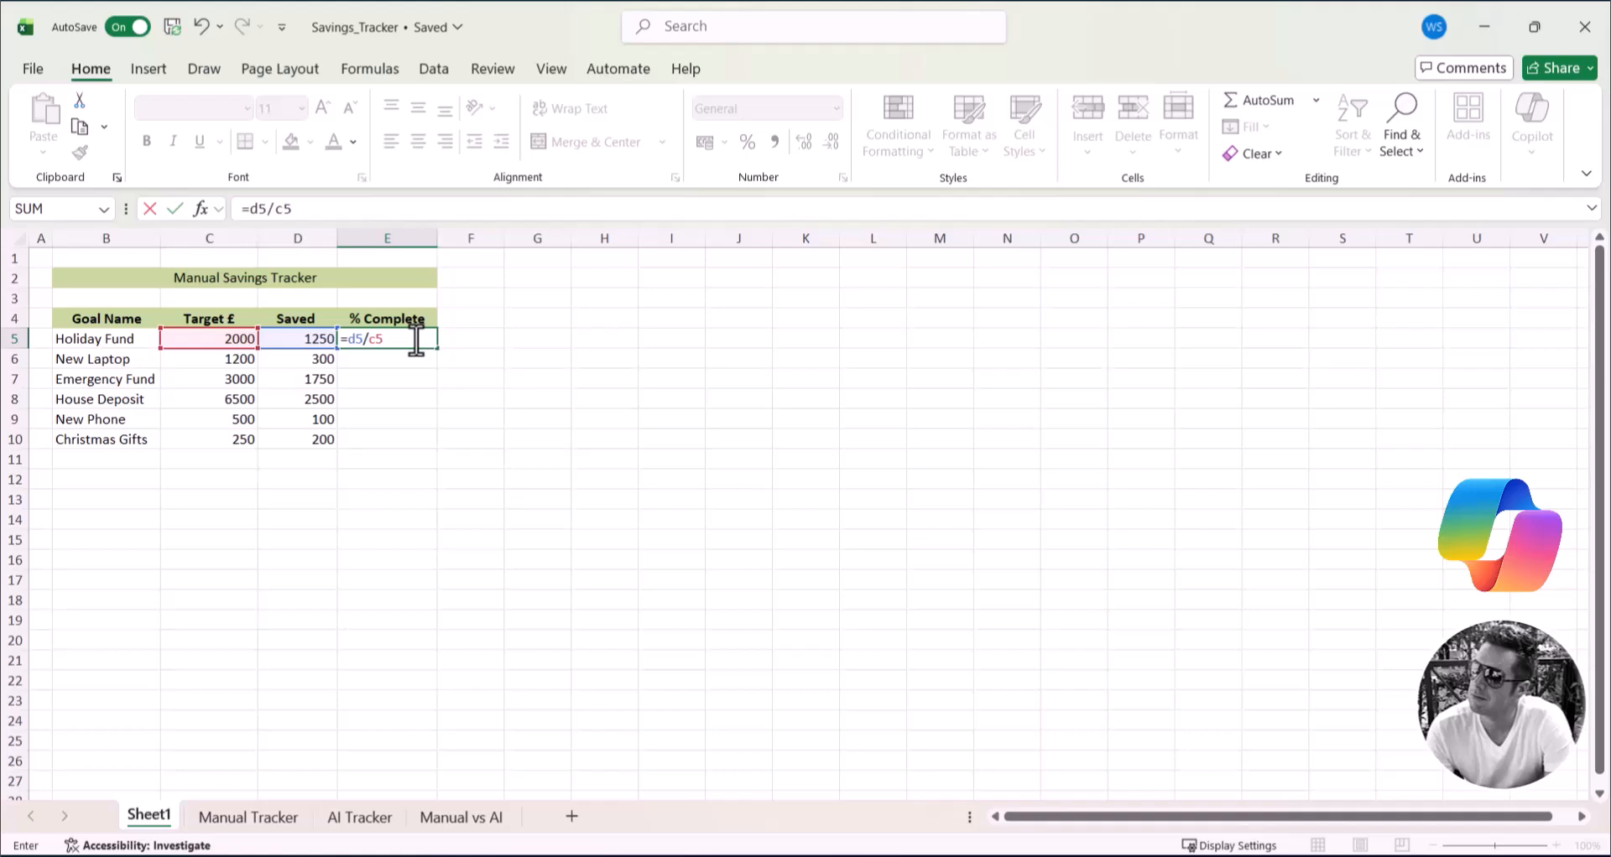
pyautogui.press('Return')
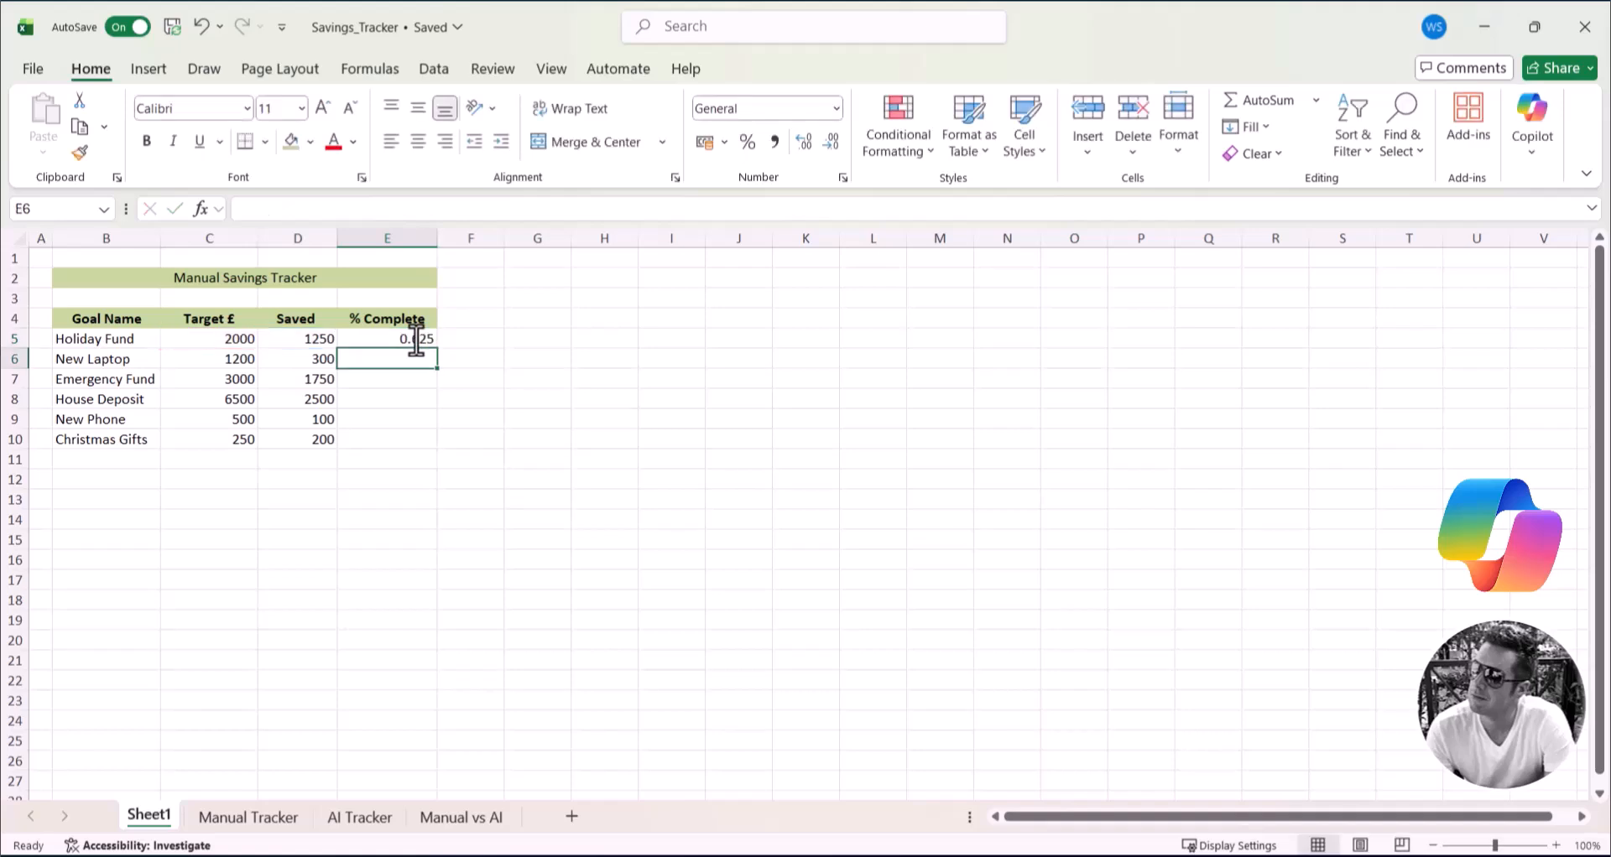
pyautogui.click(604, 337)
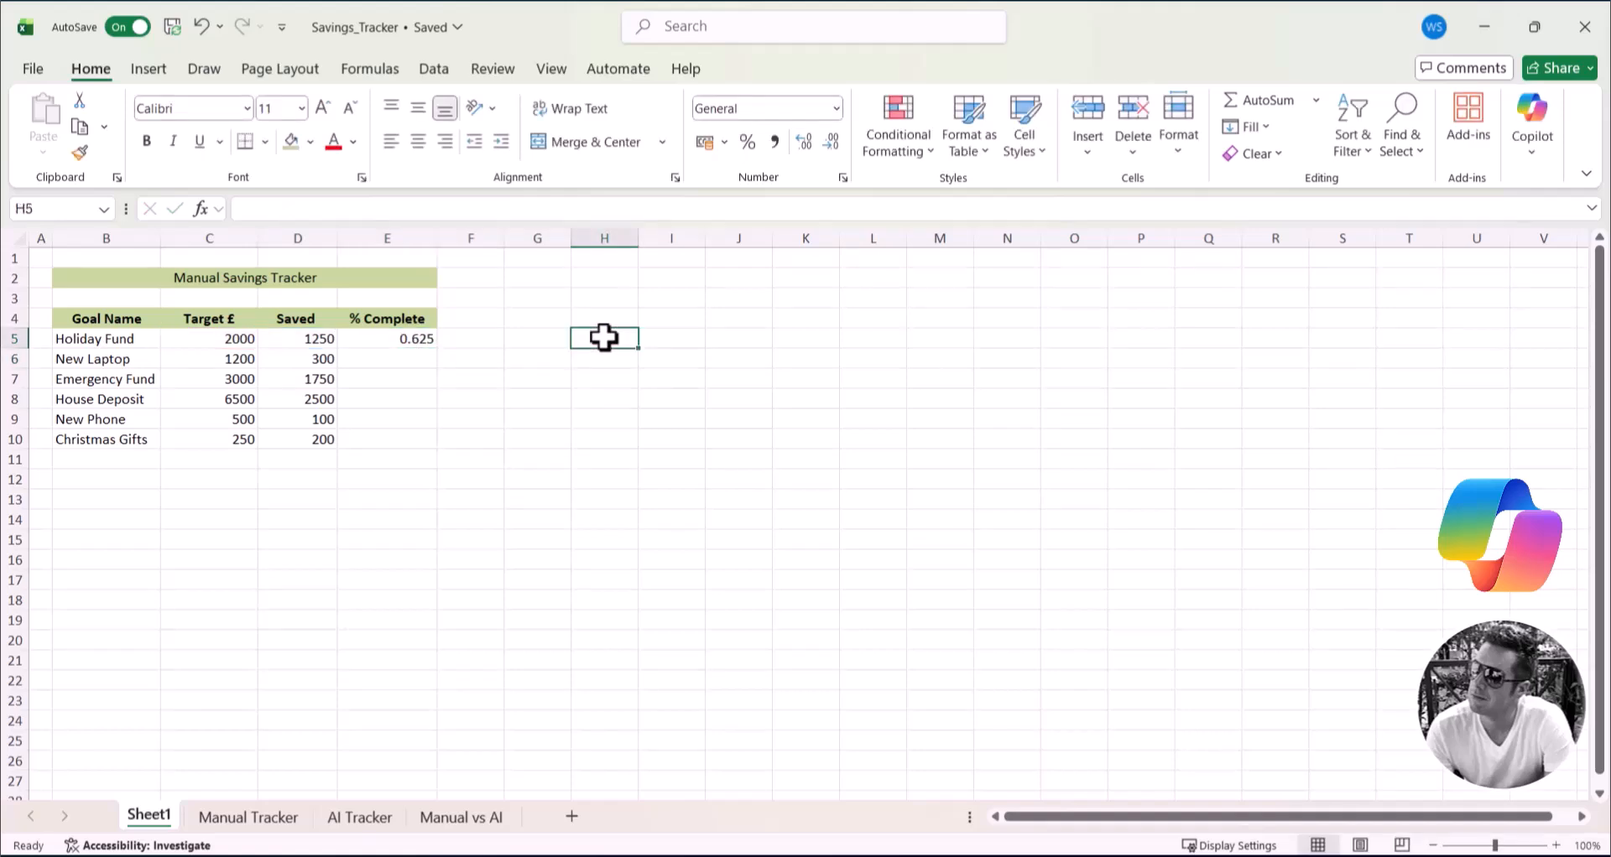
# Format the Holiday Fund's % Complete value in E5 as a percentage
pyautogui.click(420, 335)
pyautogui.click(623, 337)
pyautogui.click(417, 339)
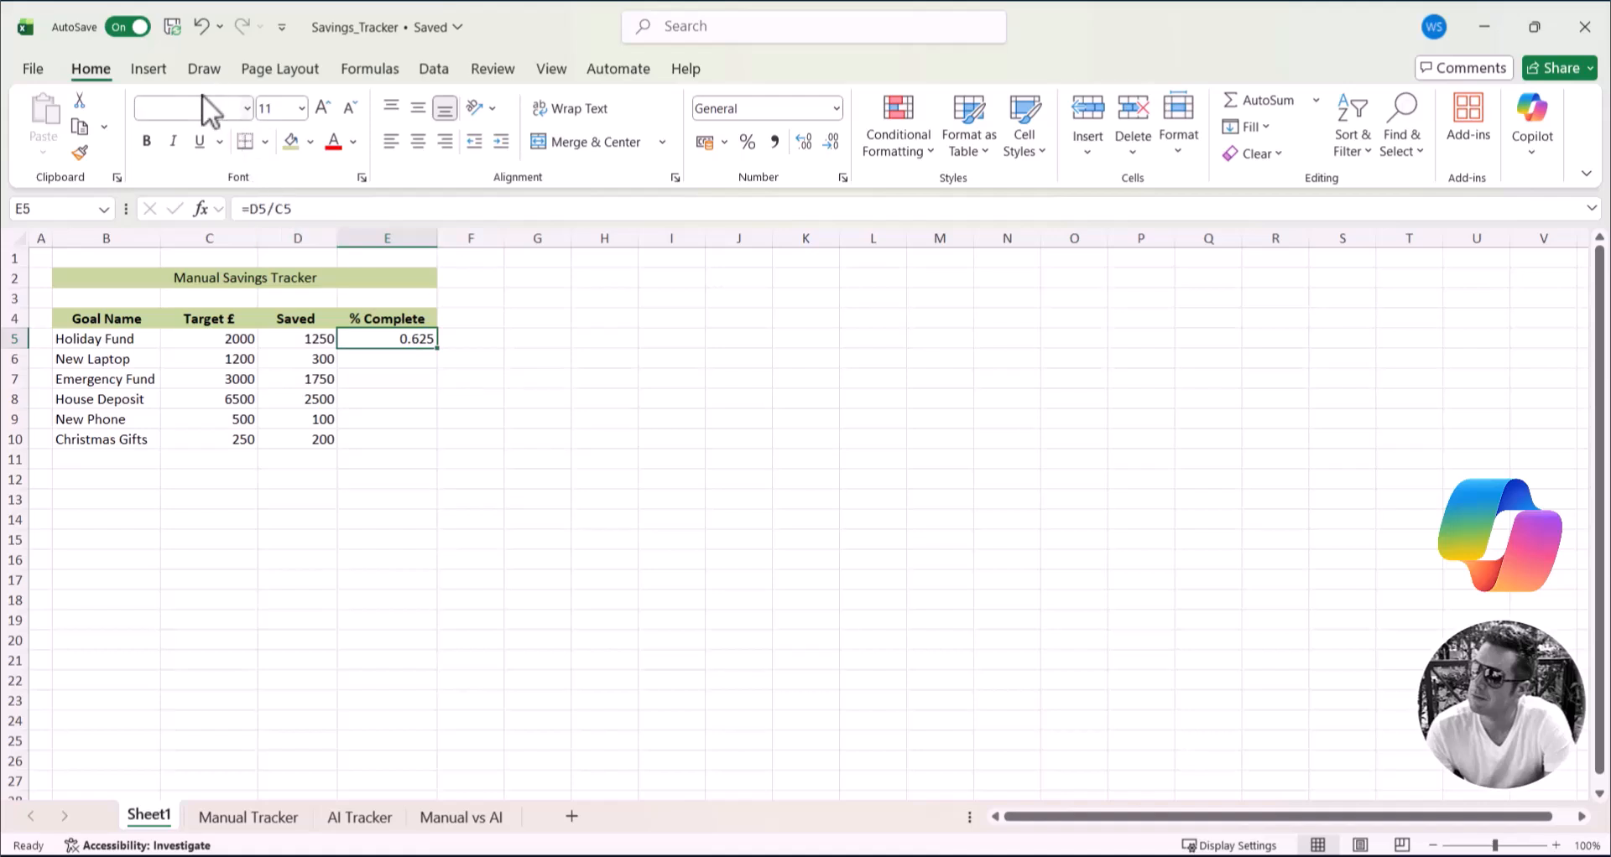
pyautogui.click(747, 144)
pyautogui.click(606, 337)
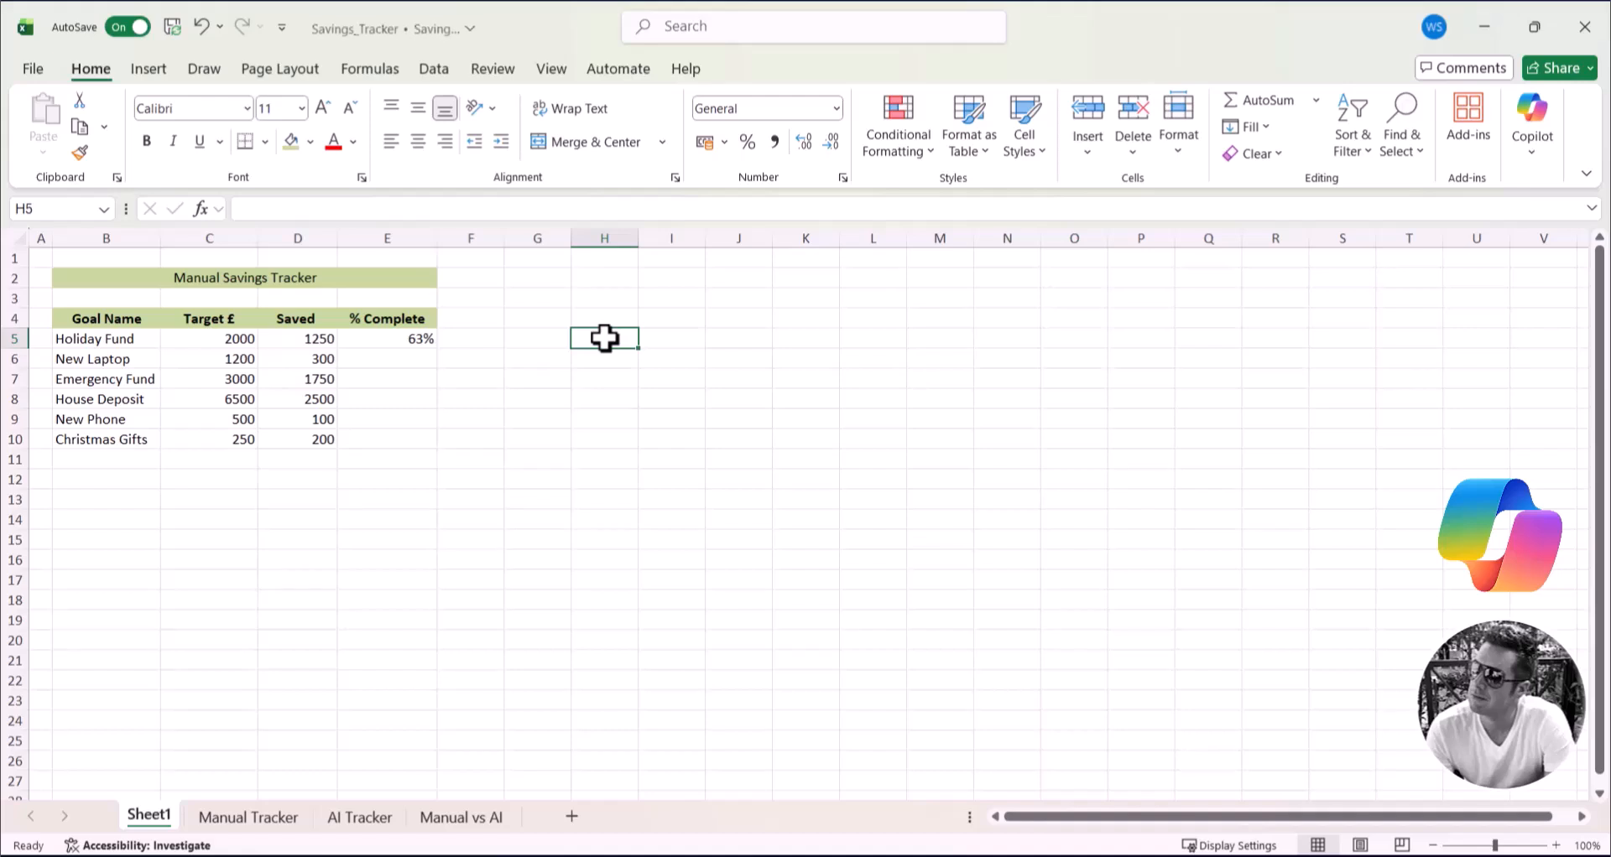
# Fill the % Complete formula in E5 down through E10 for the remaining goals
pyautogui.click(422, 338)
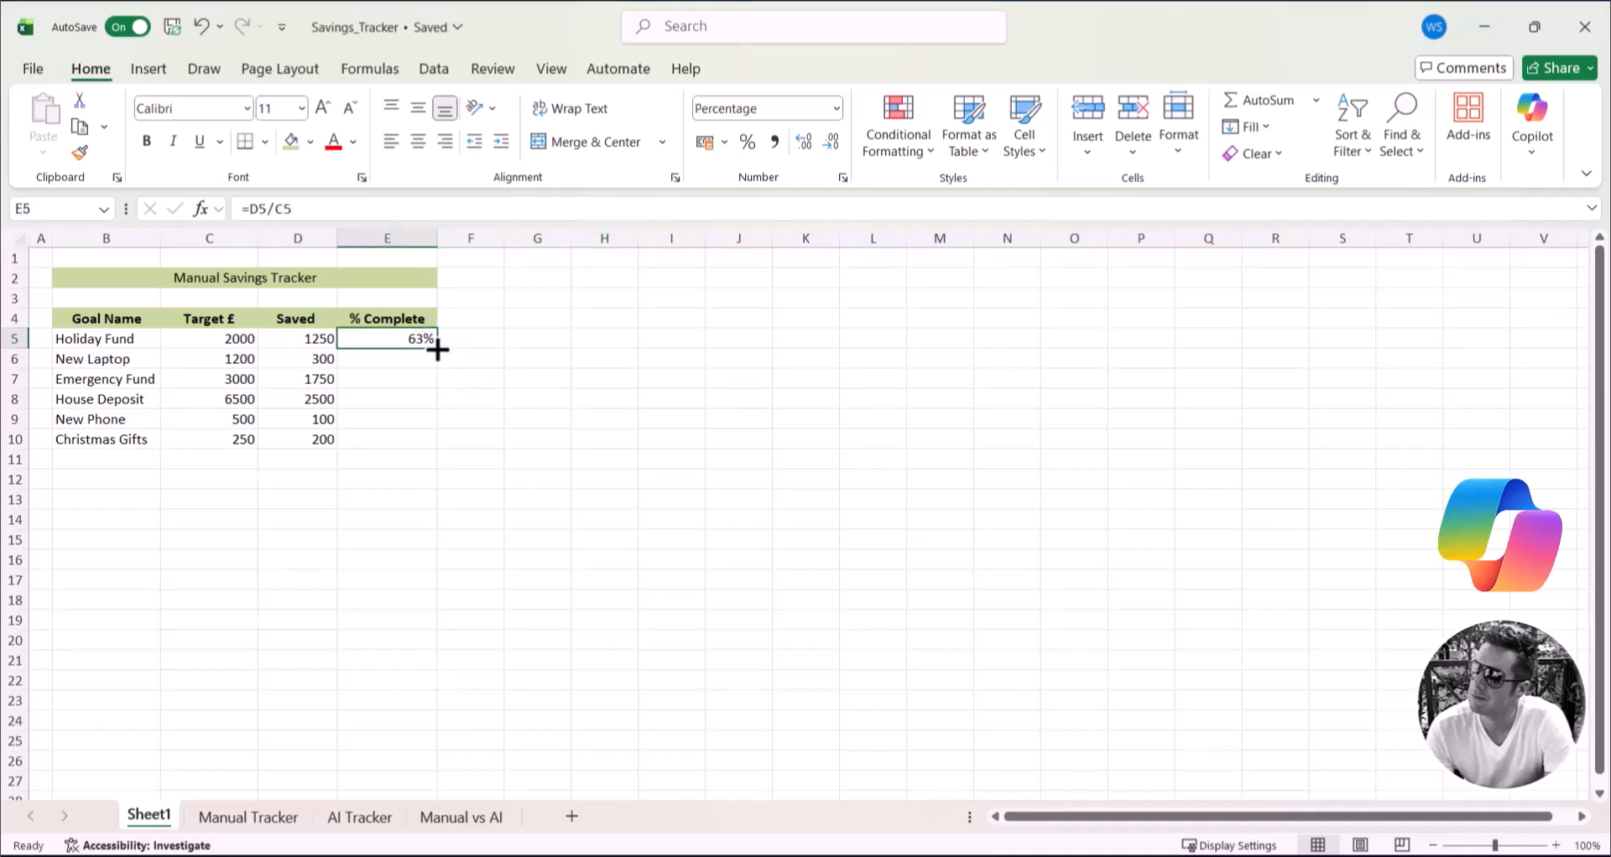
pyautogui.moveTo(436, 348); pyautogui.dragTo(431, 446)
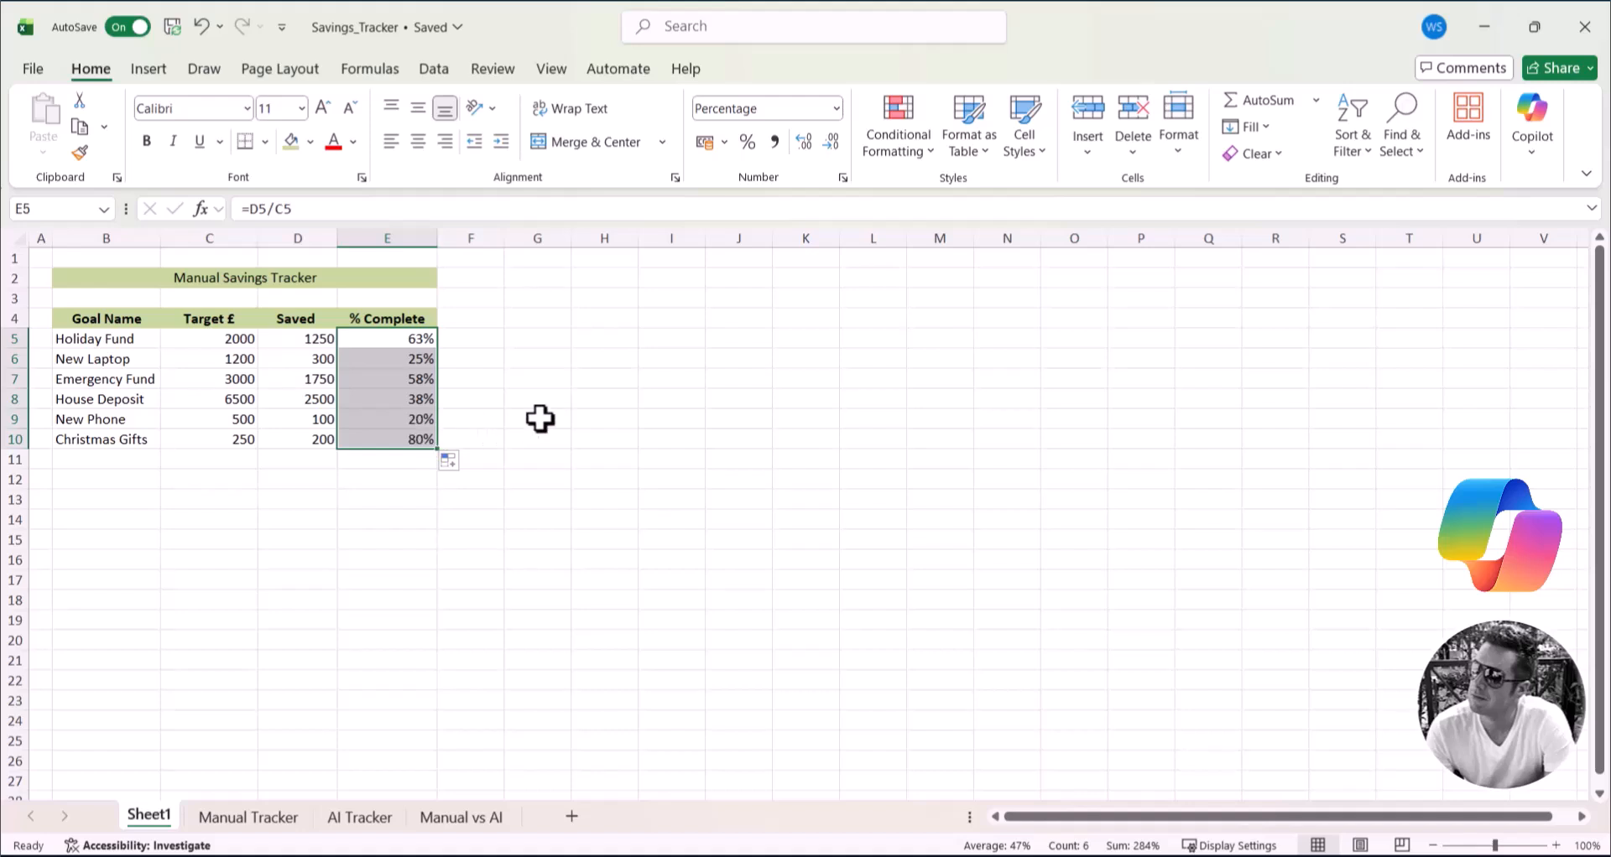
pyautogui.click(621, 358)
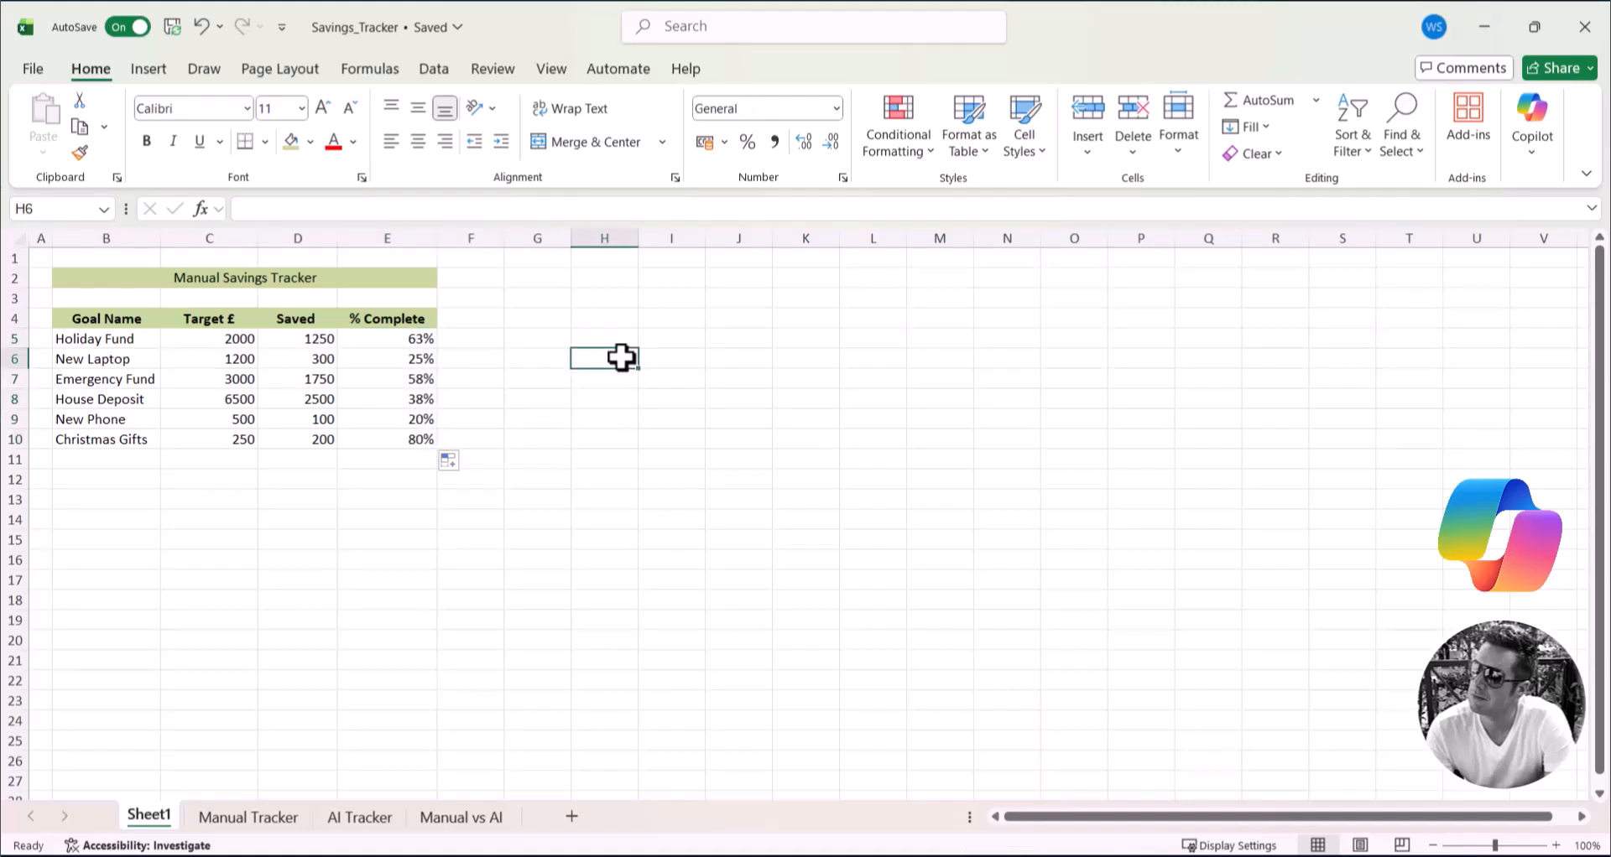
pyautogui.doubleClick(622, 358)
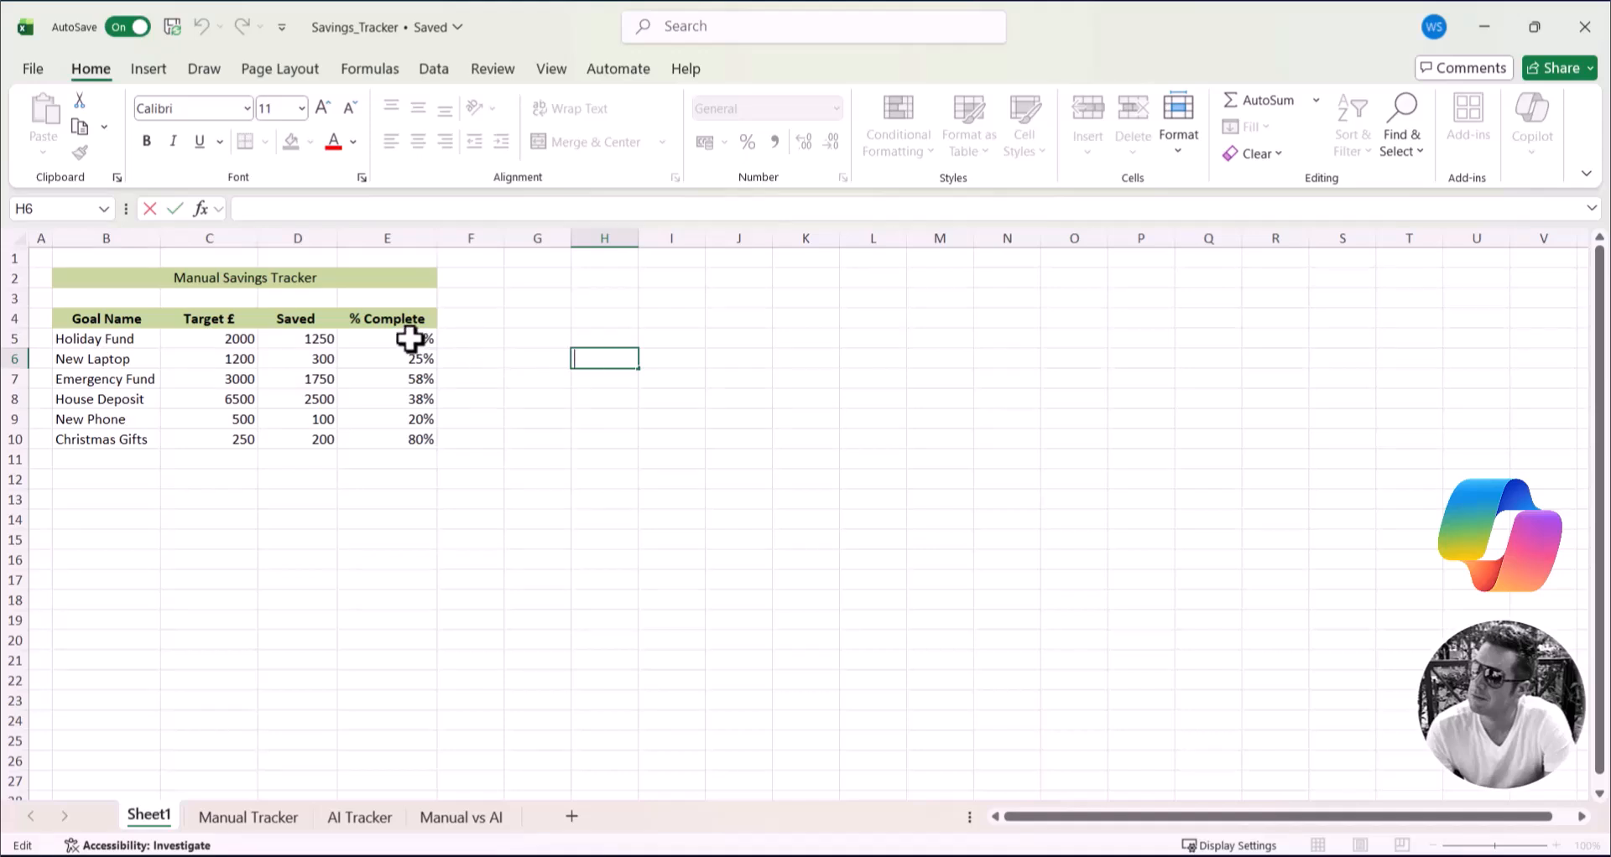
# Apply orange gradient-fill data bars to the % Complete values in E5:E10 with conditional formatting
pyautogui.moveTo(410, 339); pyautogui.dragTo(407, 439)
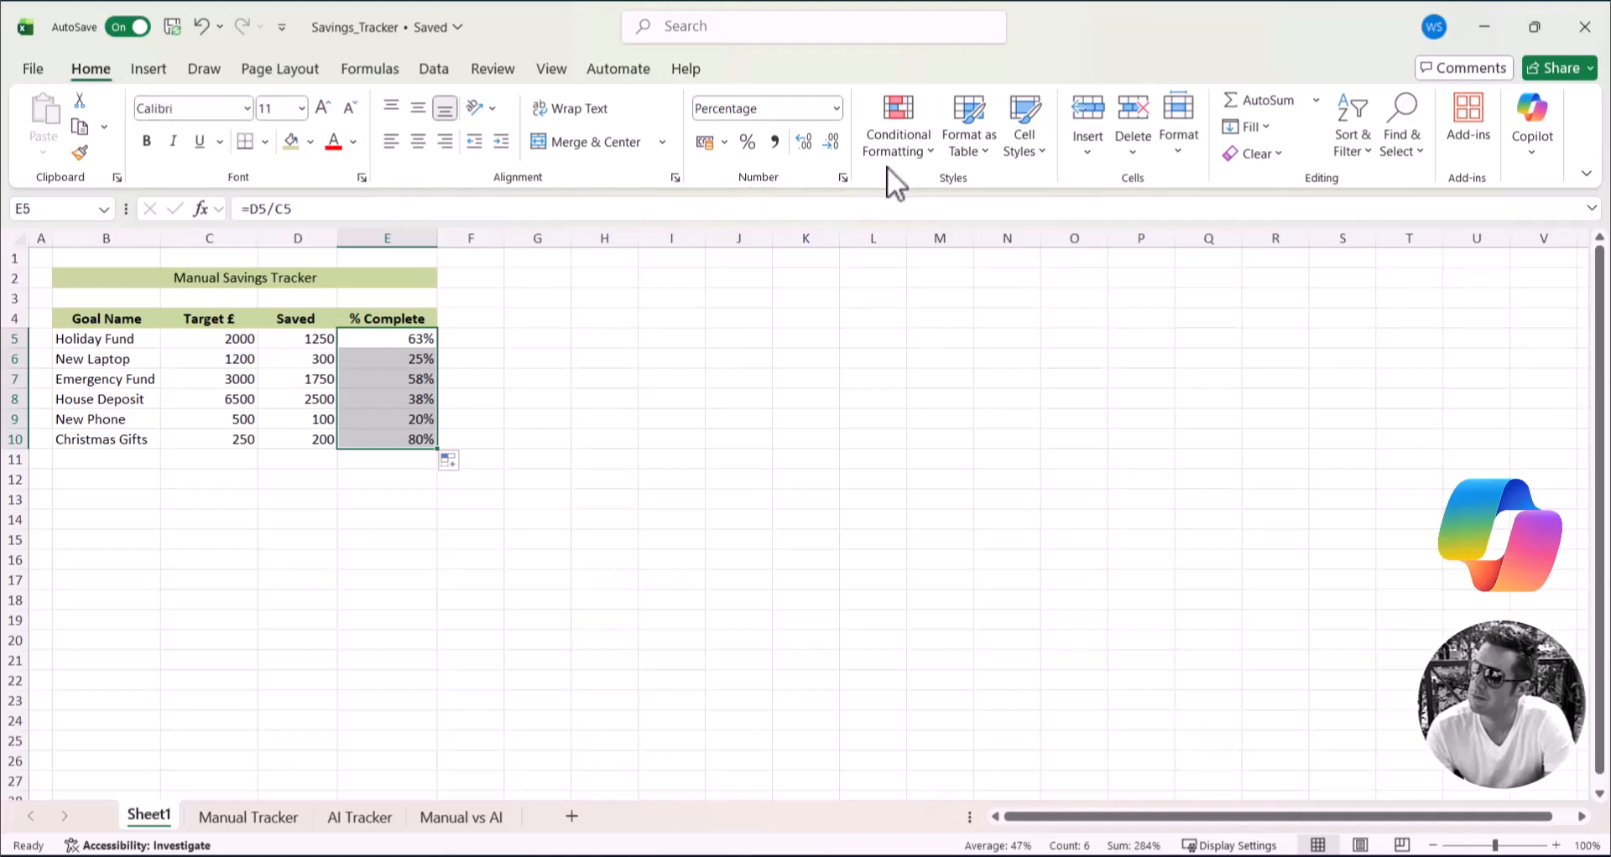
pyautogui.click(898, 141)
pyautogui.moveTo(954, 283)
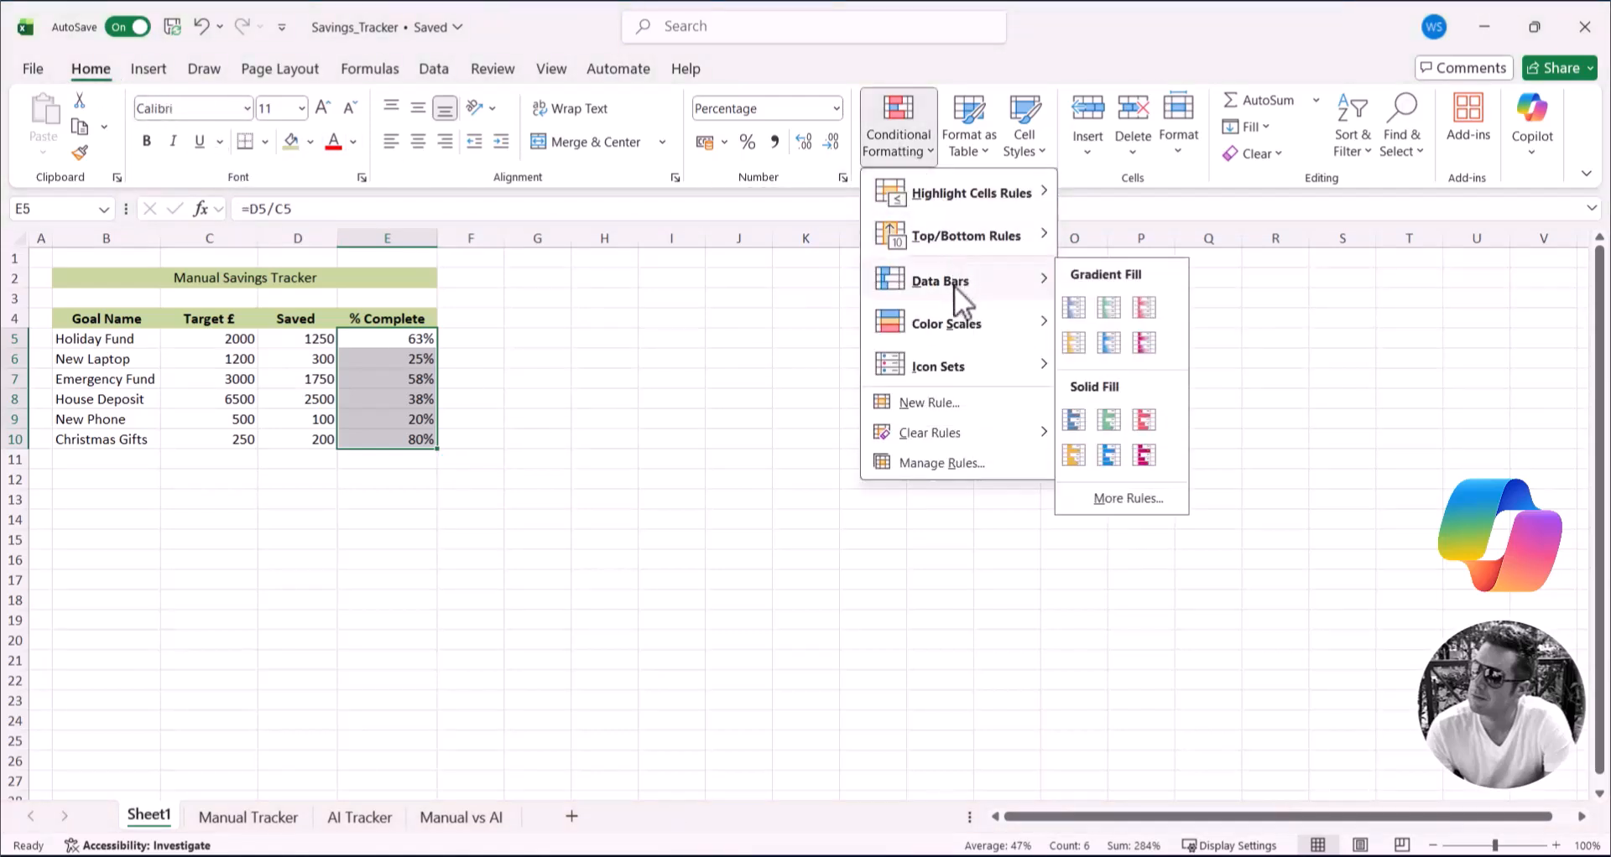
pyautogui.click(1084, 339)
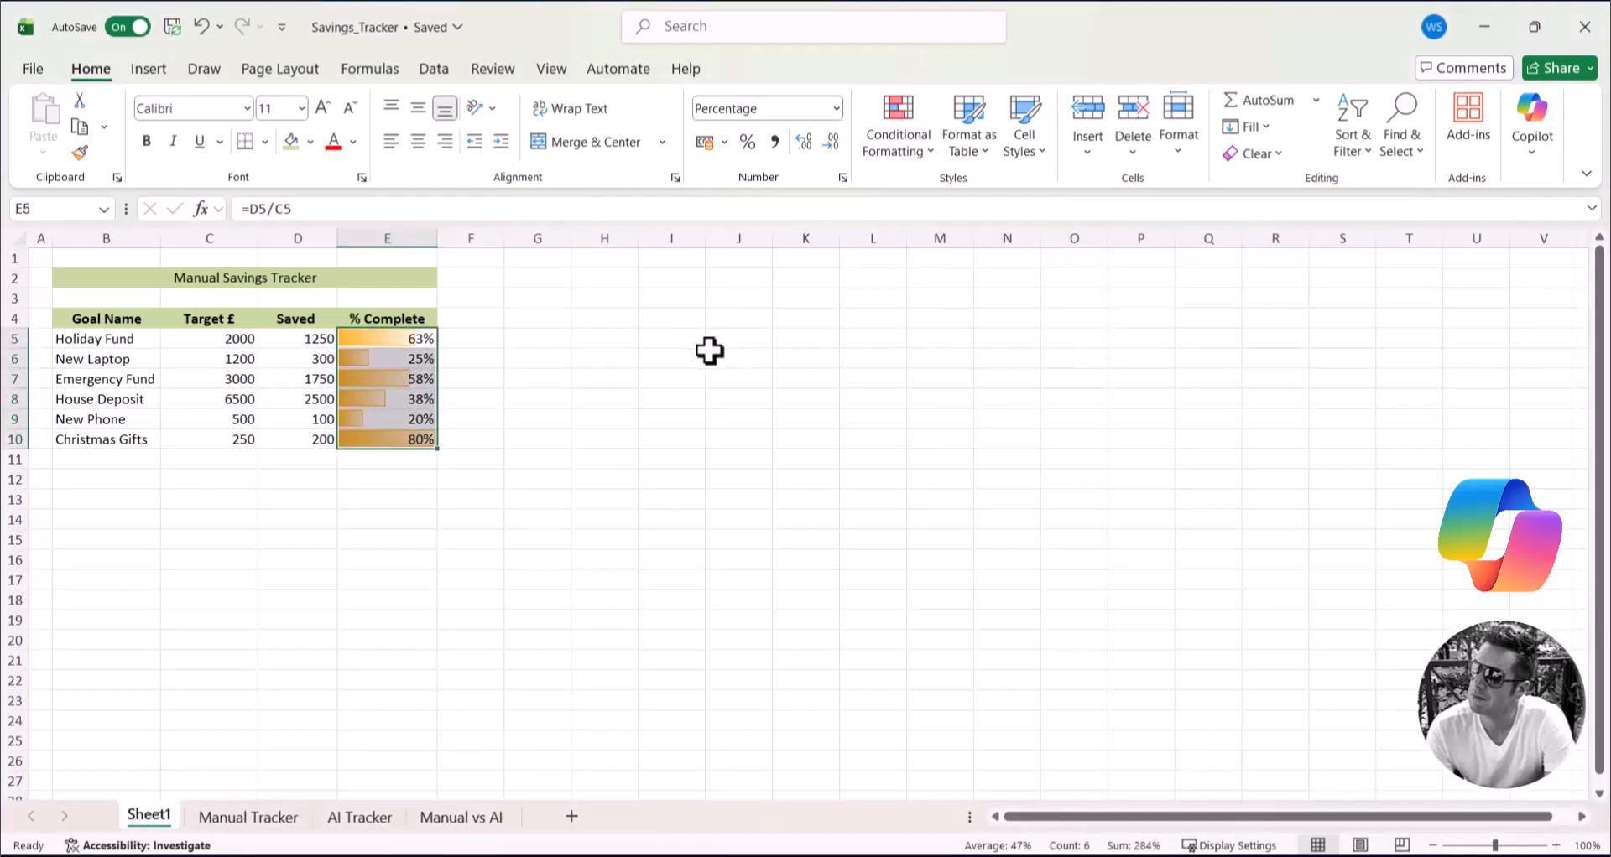
pyautogui.click(680, 358)
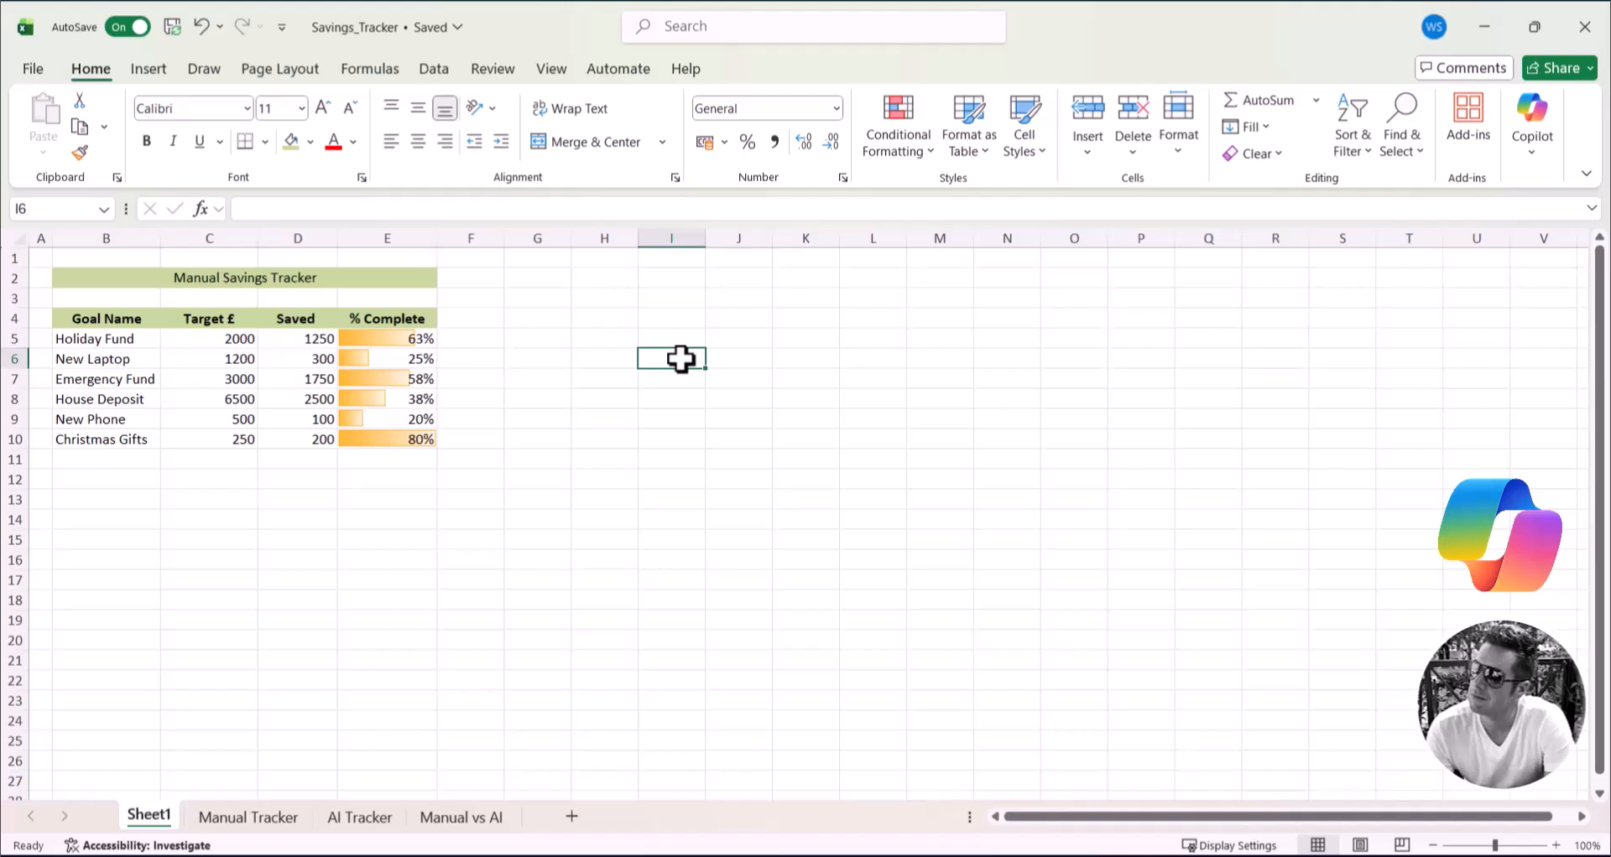
pyautogui.click(693, 314)
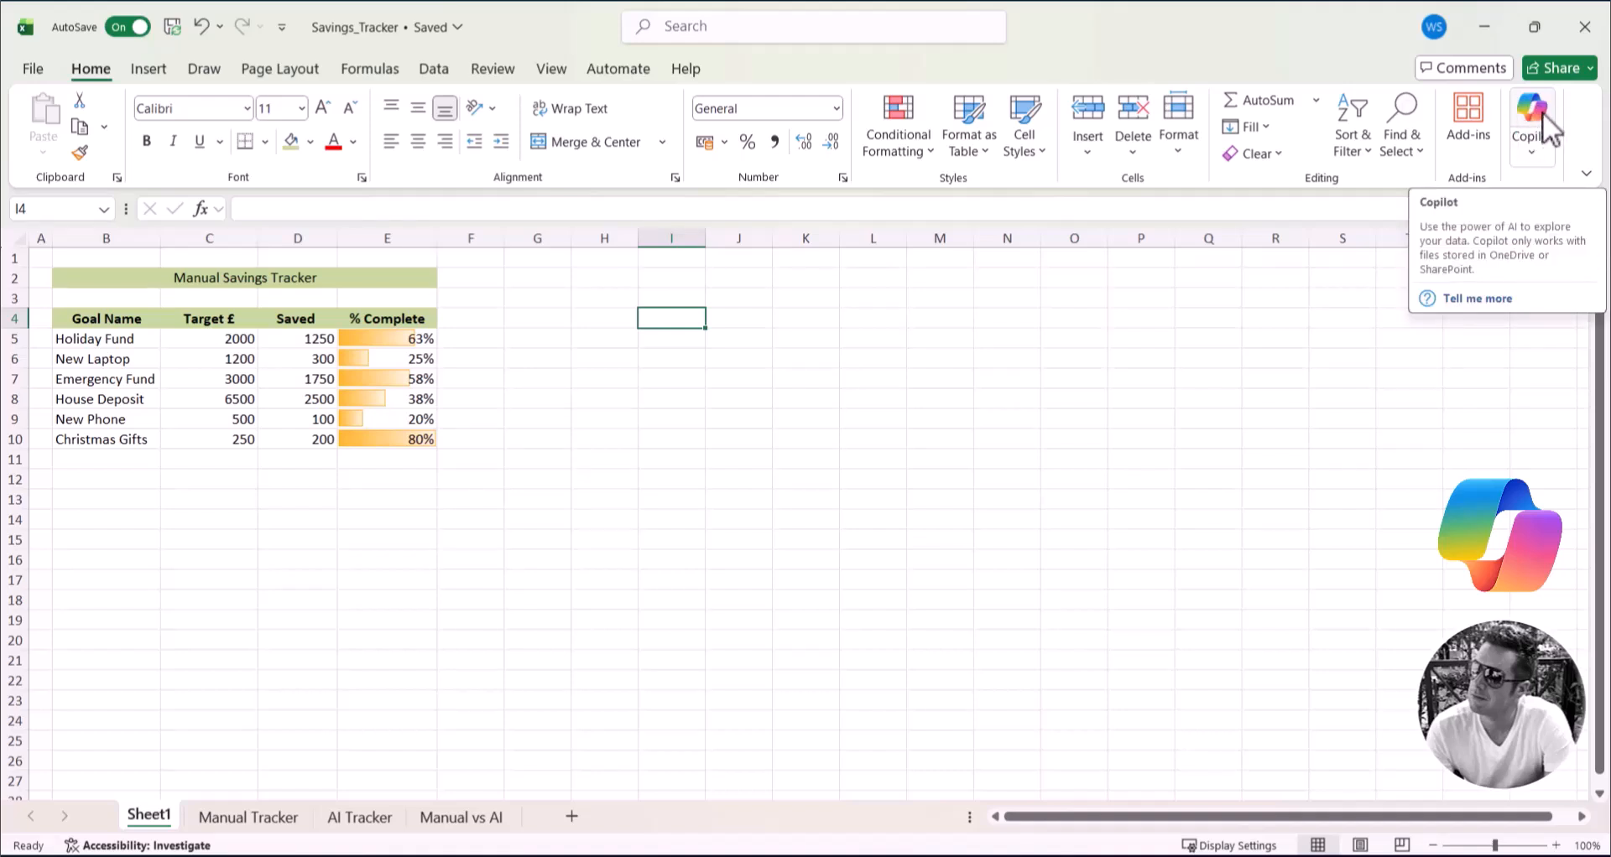
# Open Copilot and write the prompt "Create me a savings tracker that calculates progress and shows colour indicators."
pyautogui.click(677, 358)
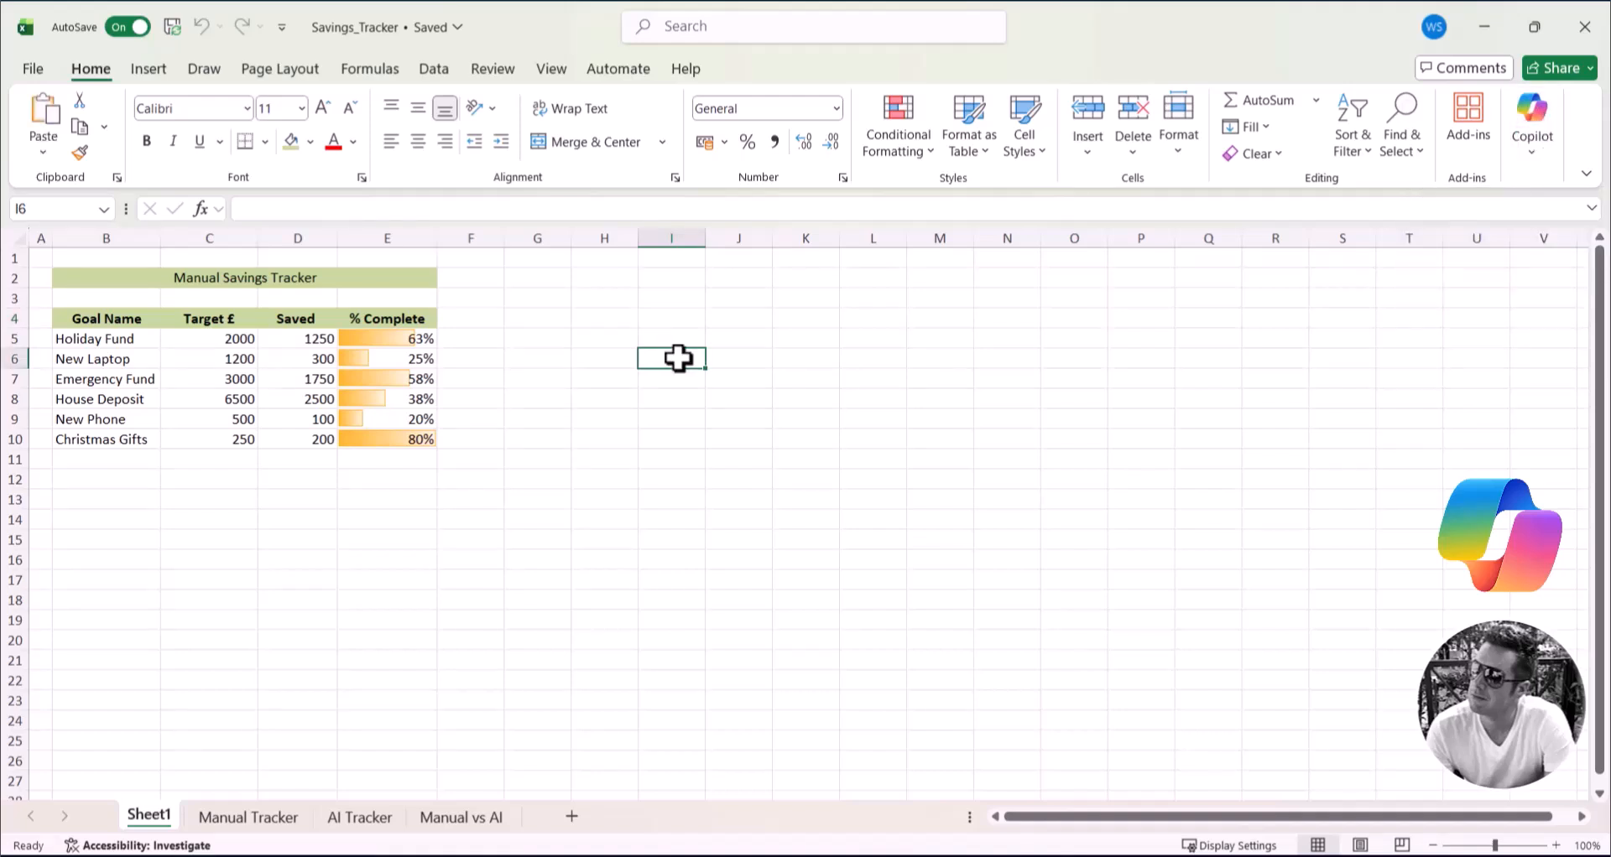
pyautogui.click(1528, 117)
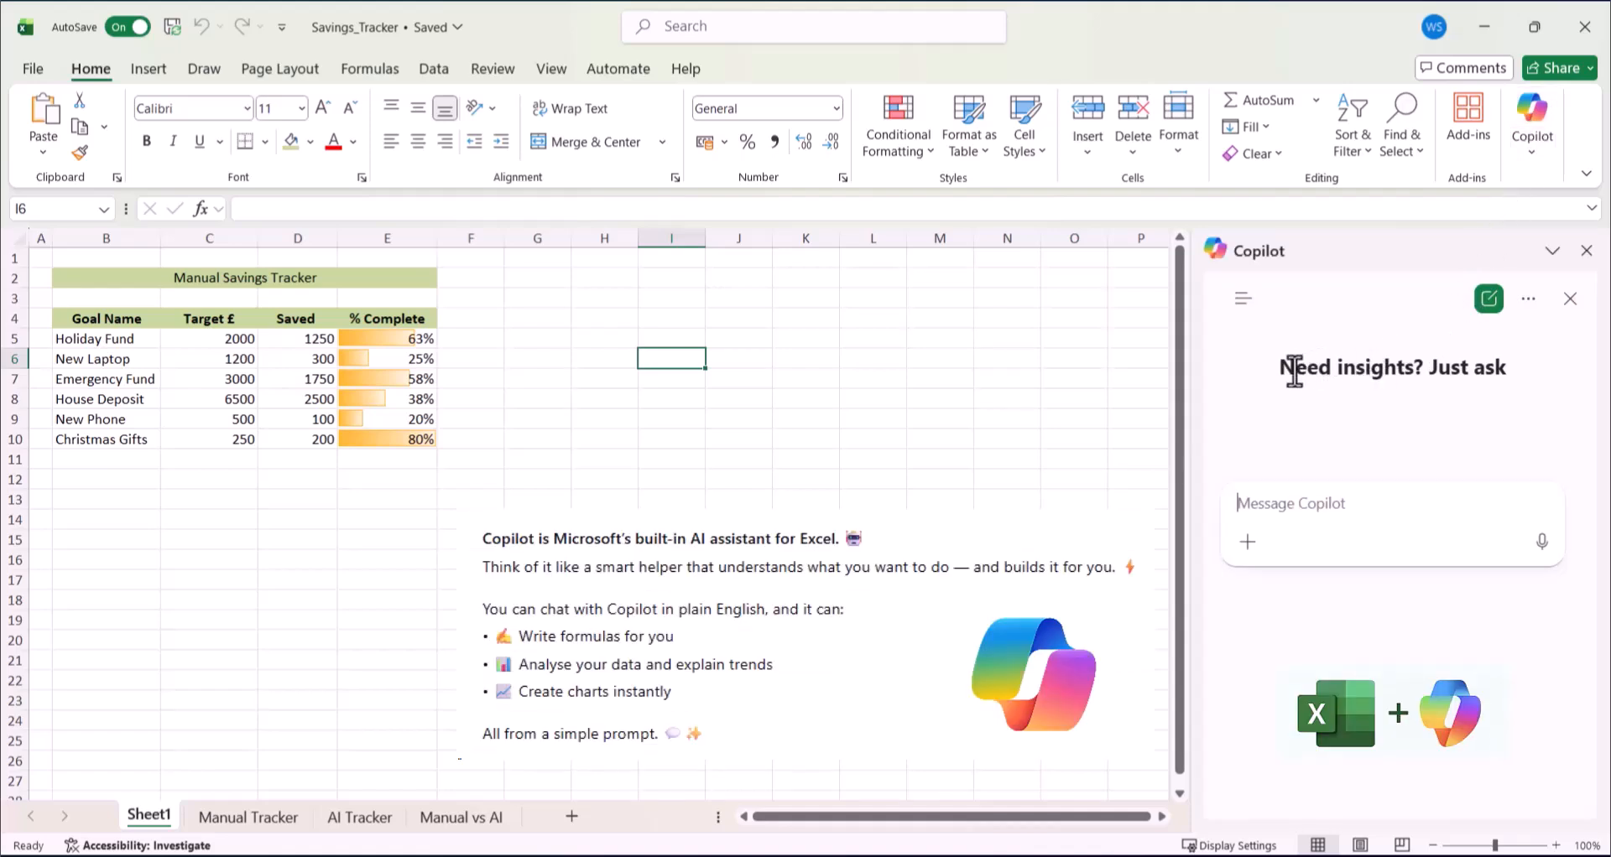
pyautogui.moveTo(1277, 368)
pyautogui.mouseDown()
pyautogui.moveTo(1528, 369)
pyautogui.moveTo(1282, 374)
pyautogui.mouseUp()
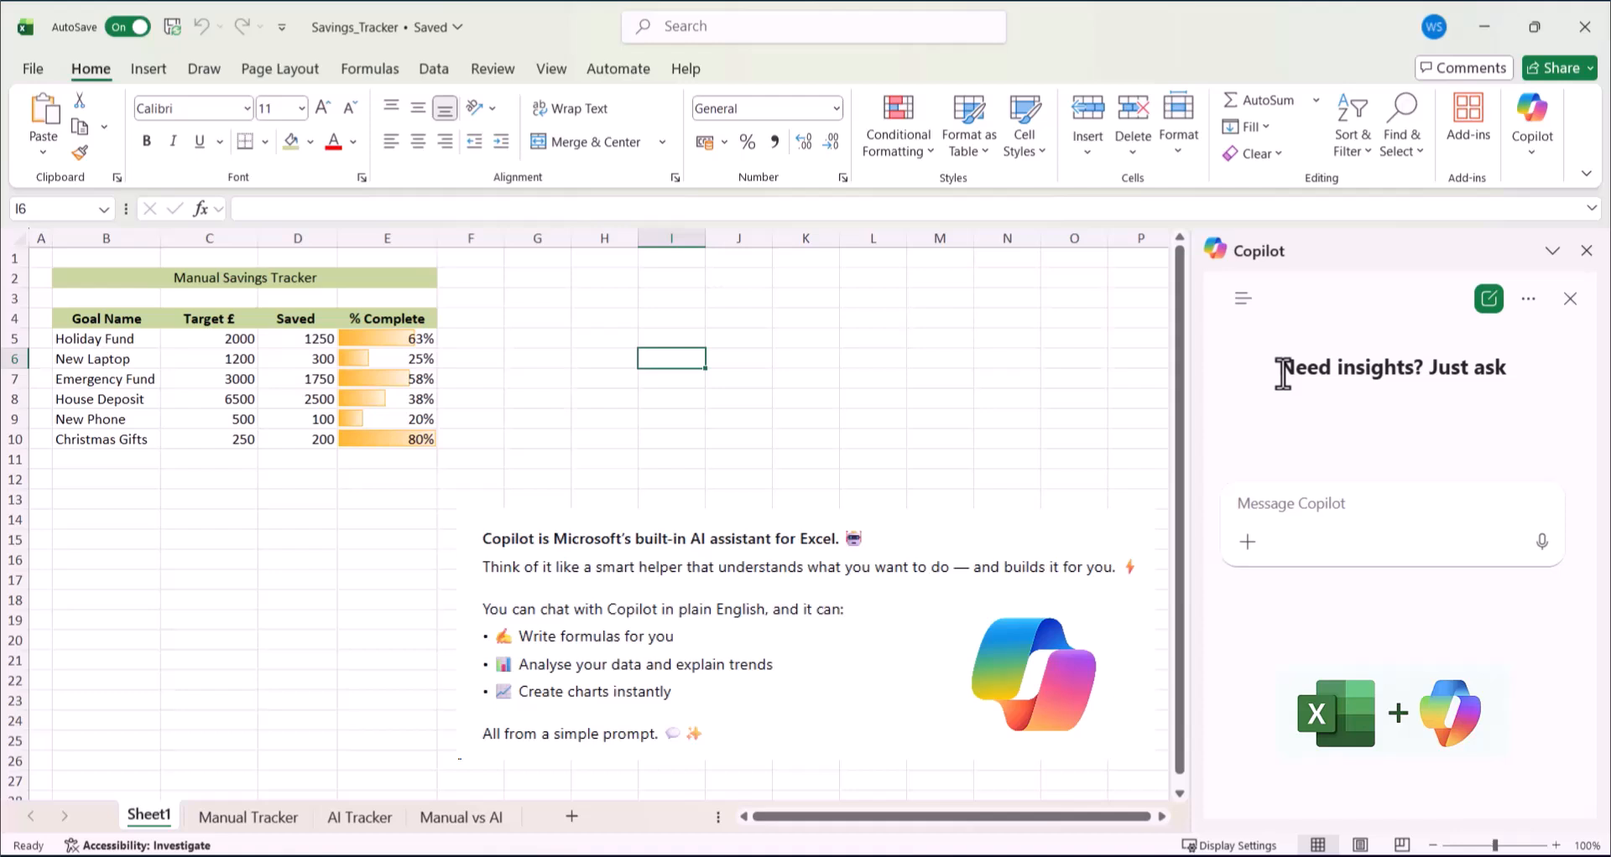
pyautogui.click(1264, 506)
pyautogui.write('Create me a savings tracker that calculates progress and shows colour indicators.')
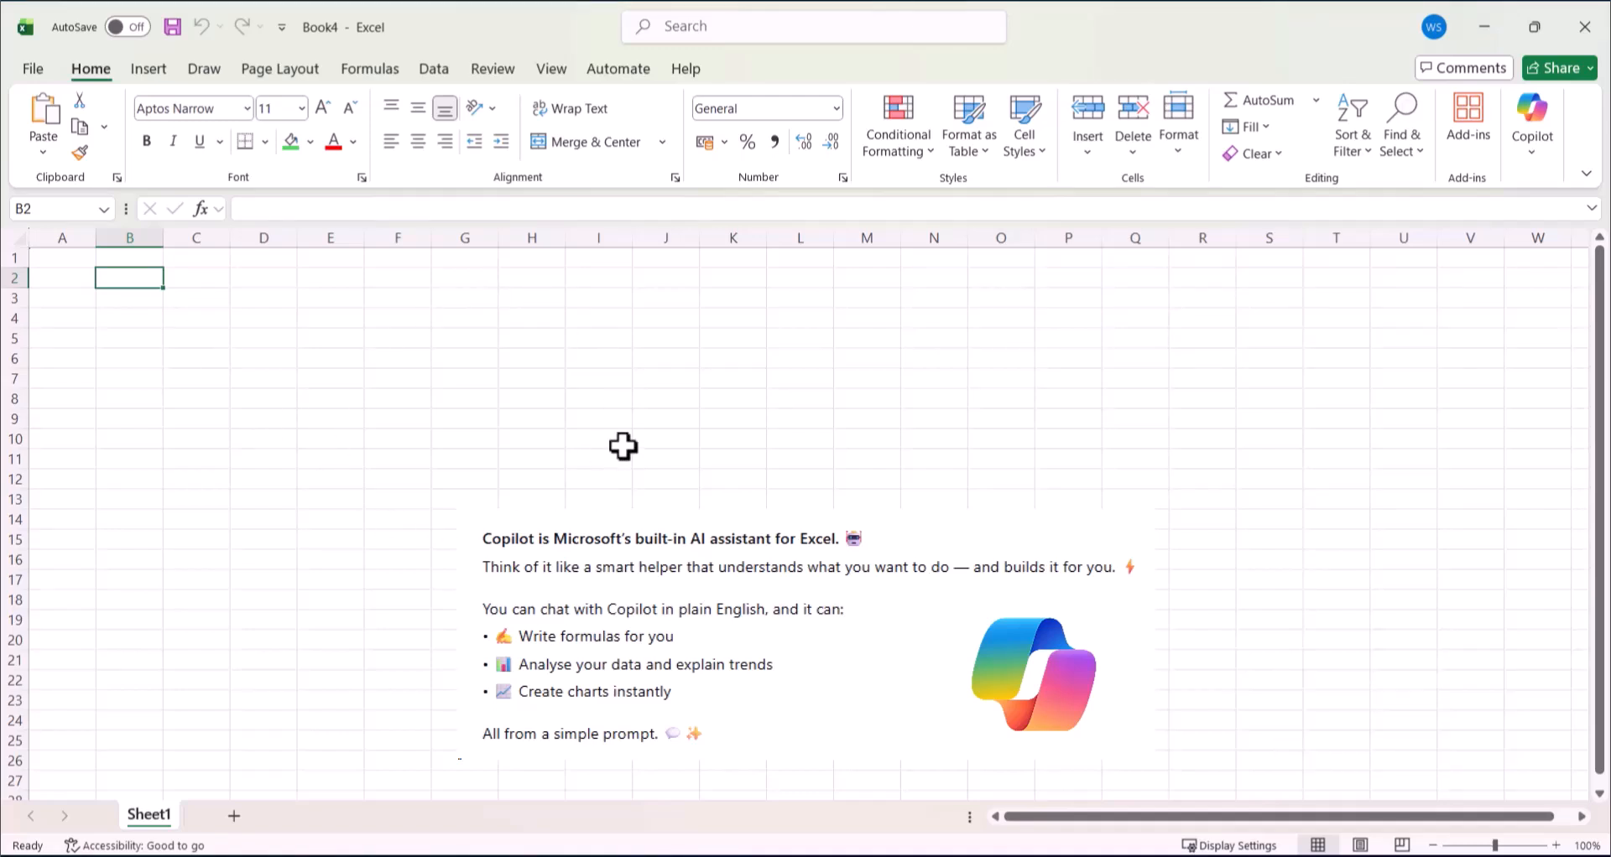
# In a blank workbook, ask Copilot Chat for a savings tracker with Goal Name, Target, Saved, Complete headers, three goals, header fill, % formula and data bars
pyautogui.click(1536, 133)
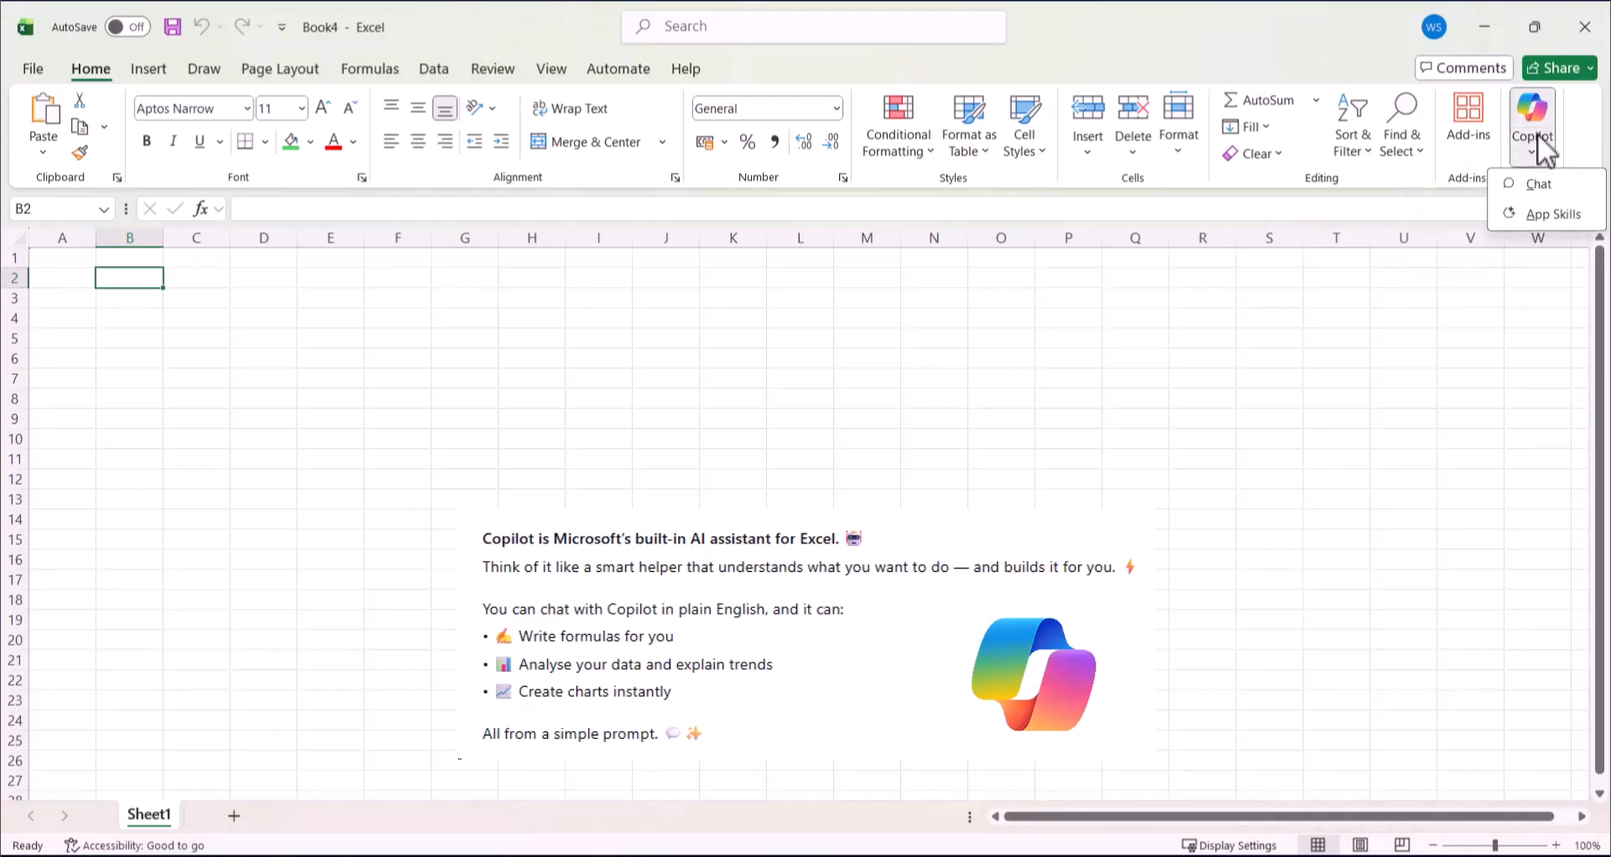
pyautogui.click(1540, 183)
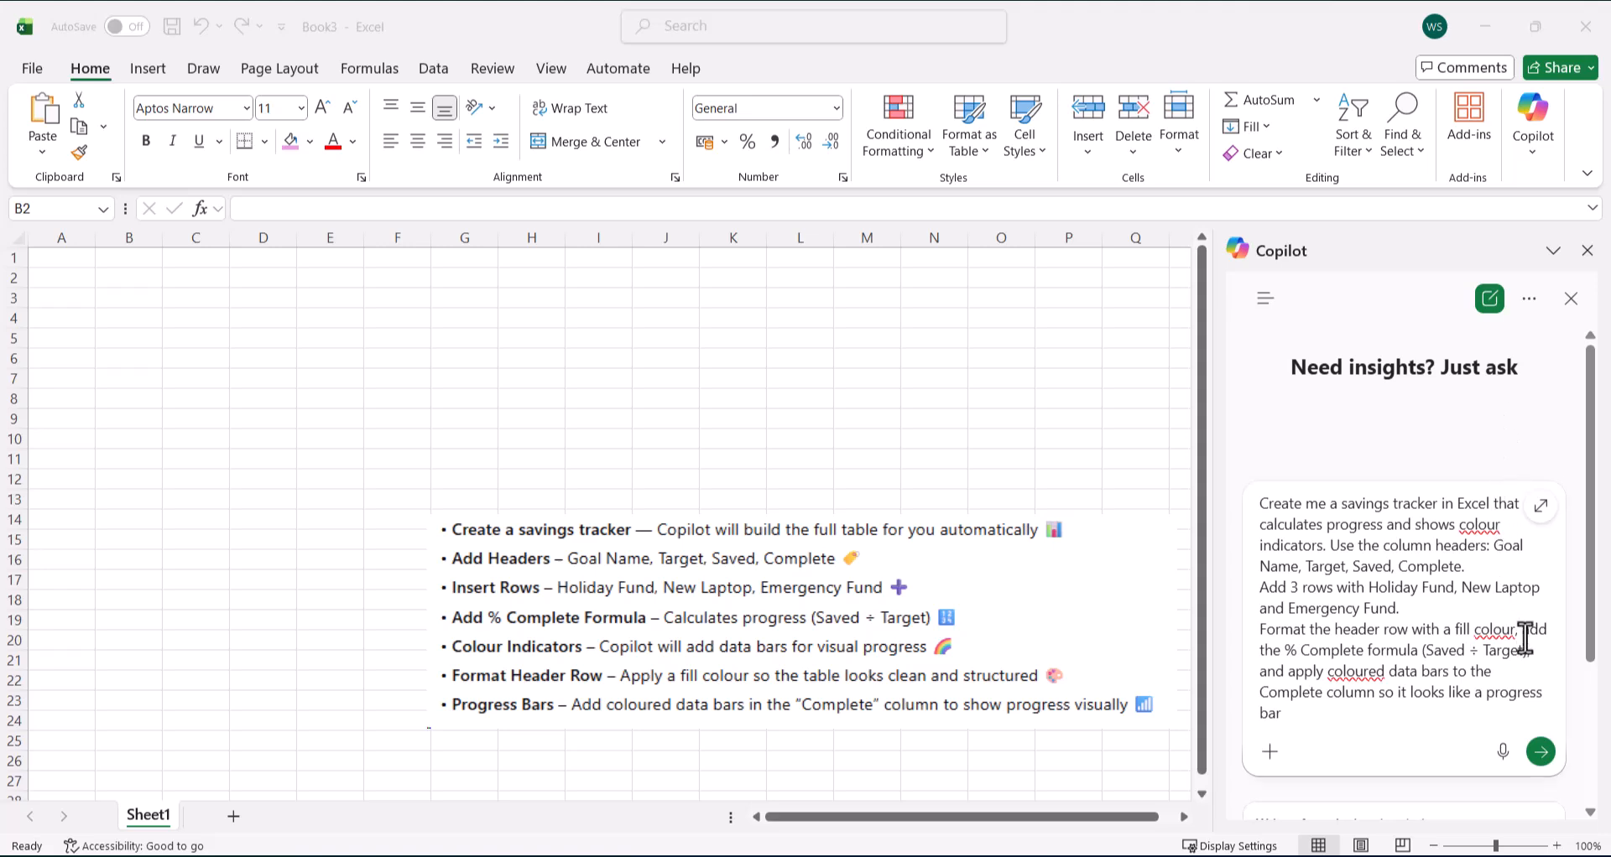
pyautogui.click(1542, 755)
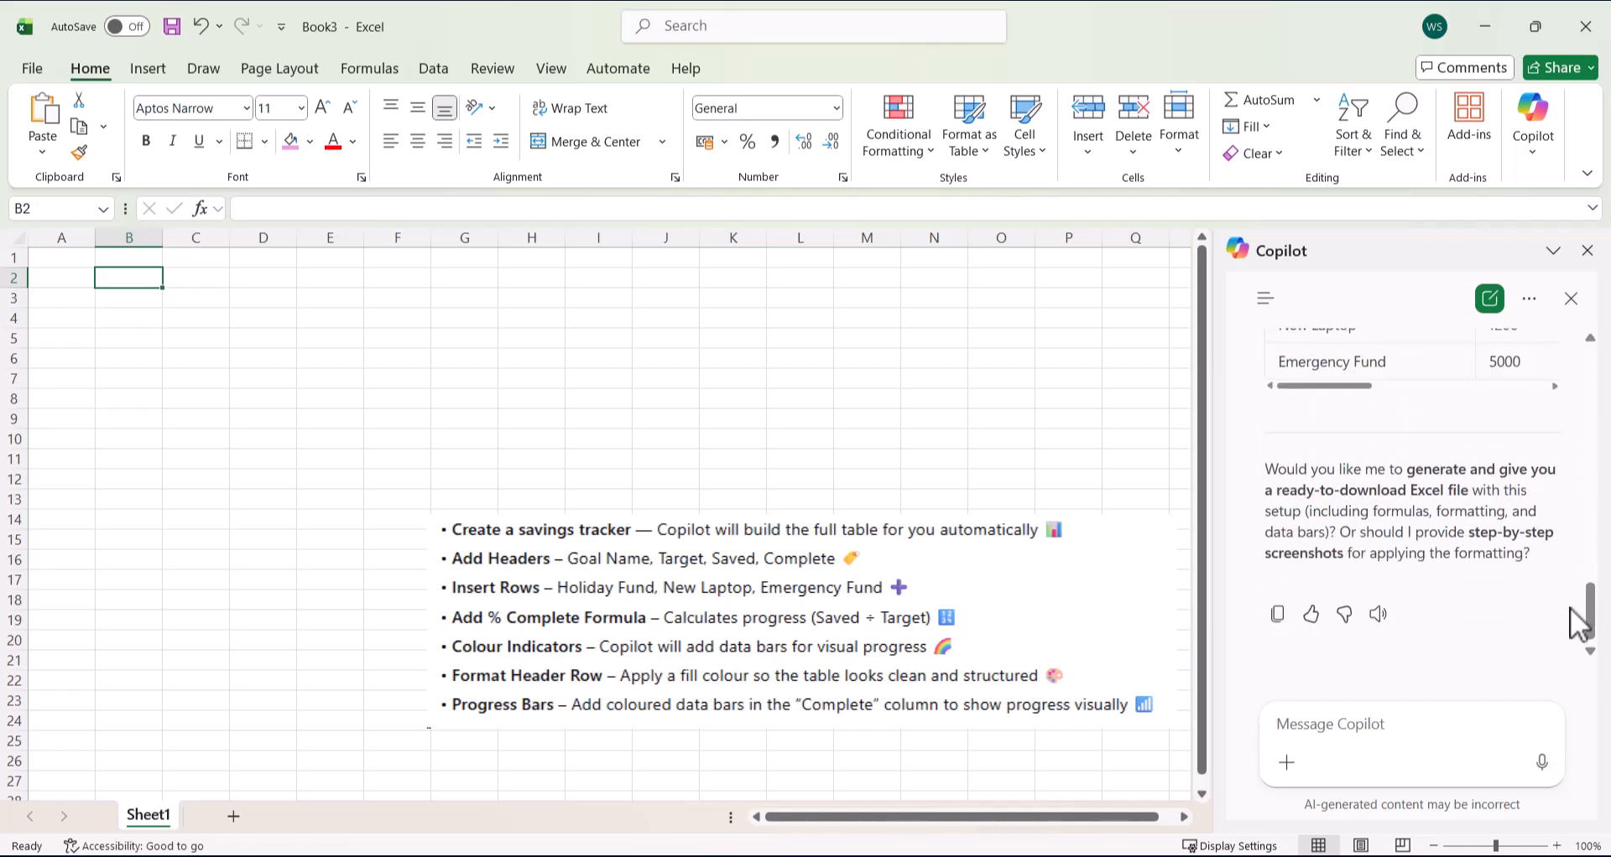
# Reply "Yes" to Copilot's offer to generate a ready-to-download Excel file of the savings tracker
pyautogui.click(1391, 712)
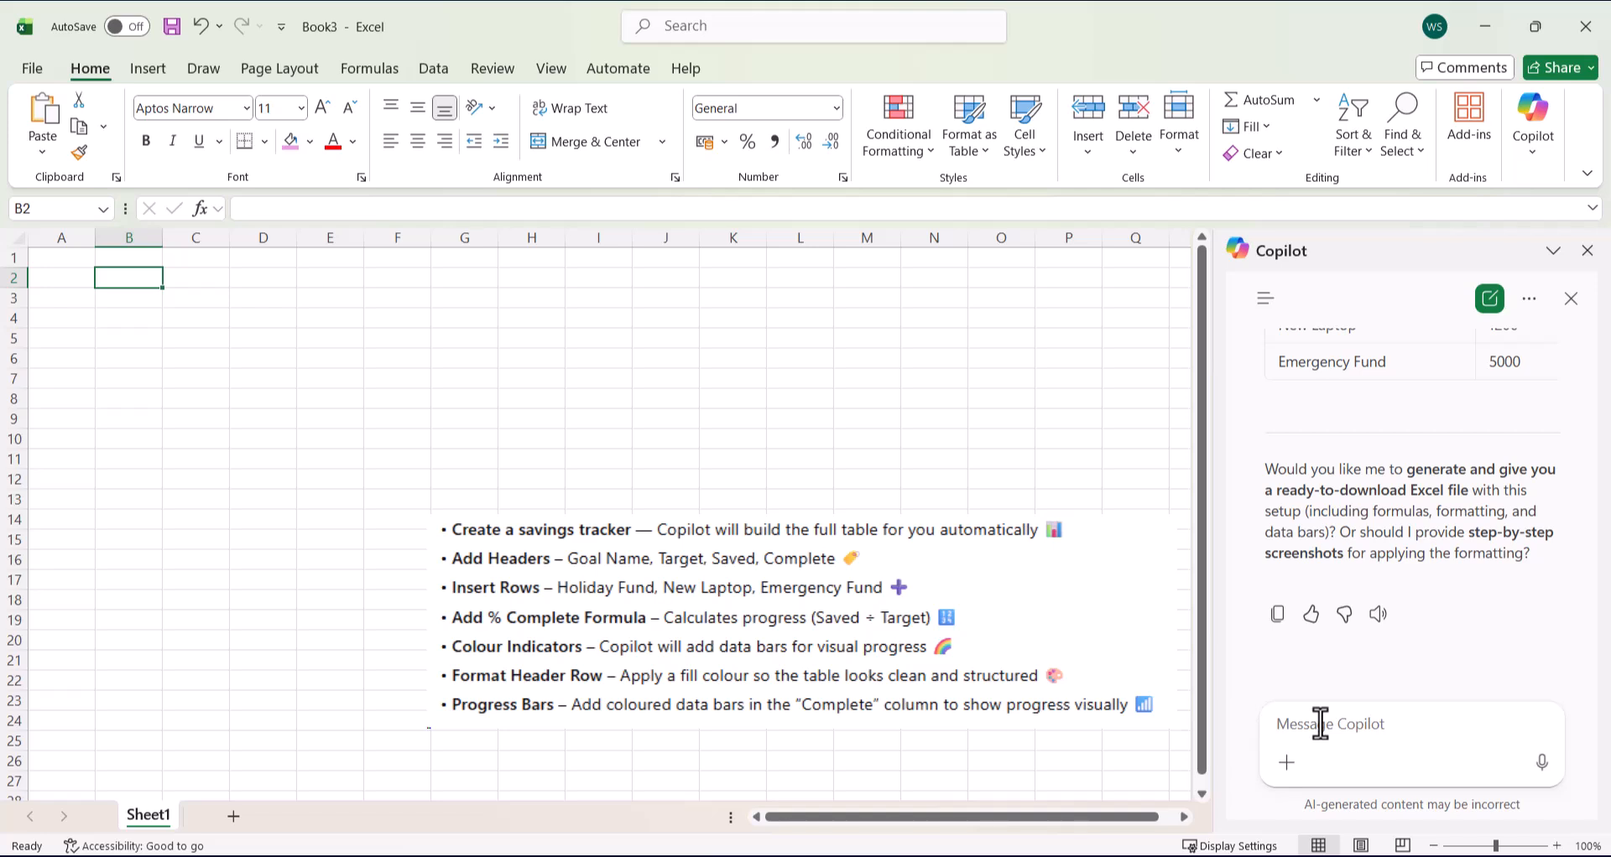
pyautogui.write('Yes')
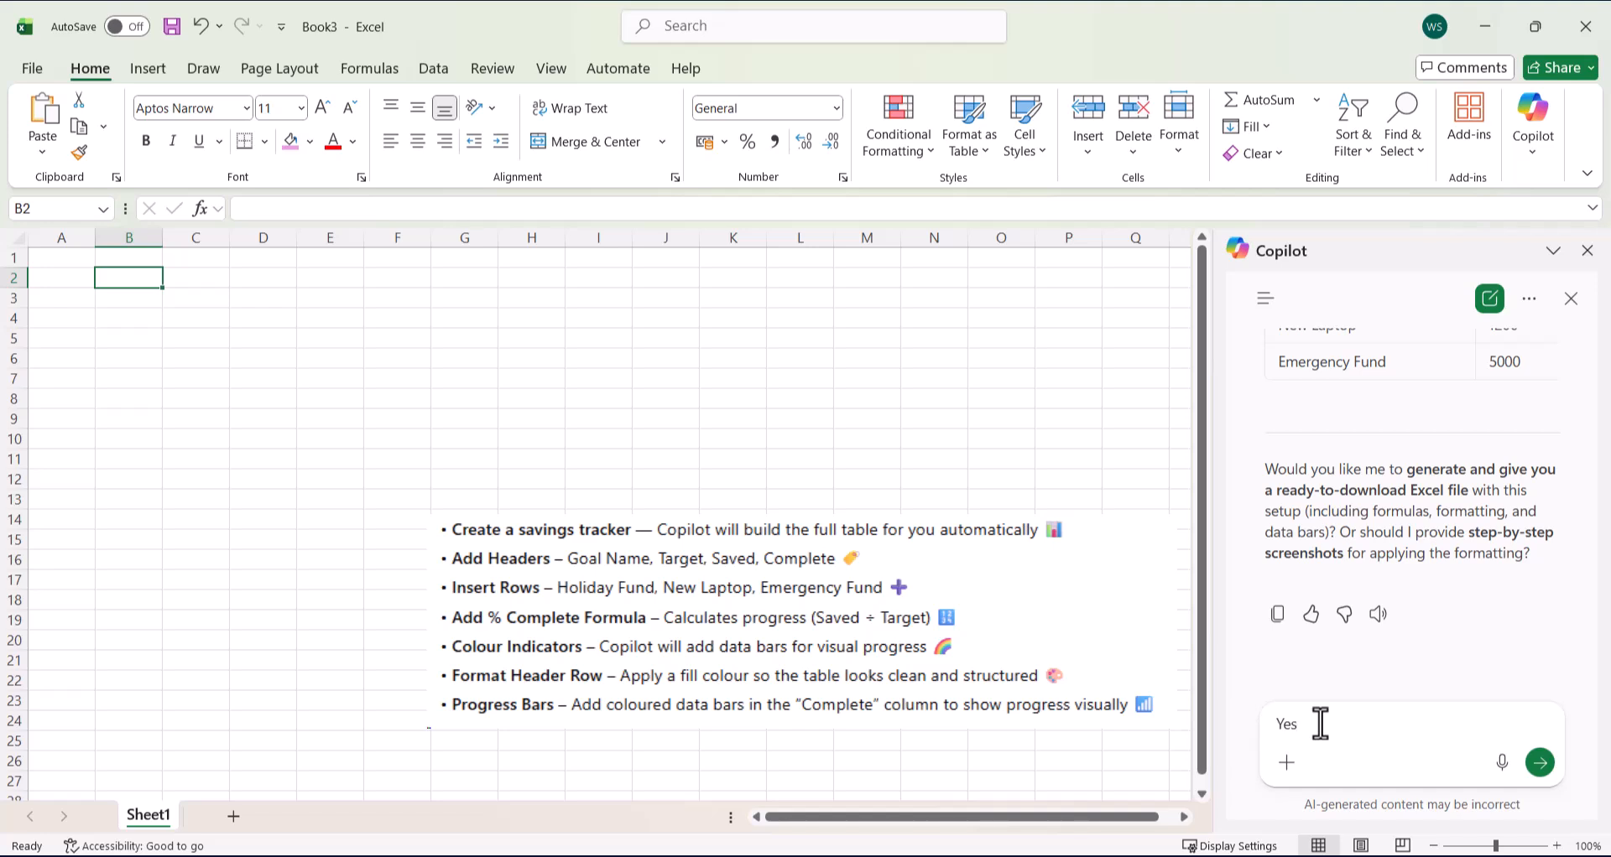
pyautogui.press('Return')
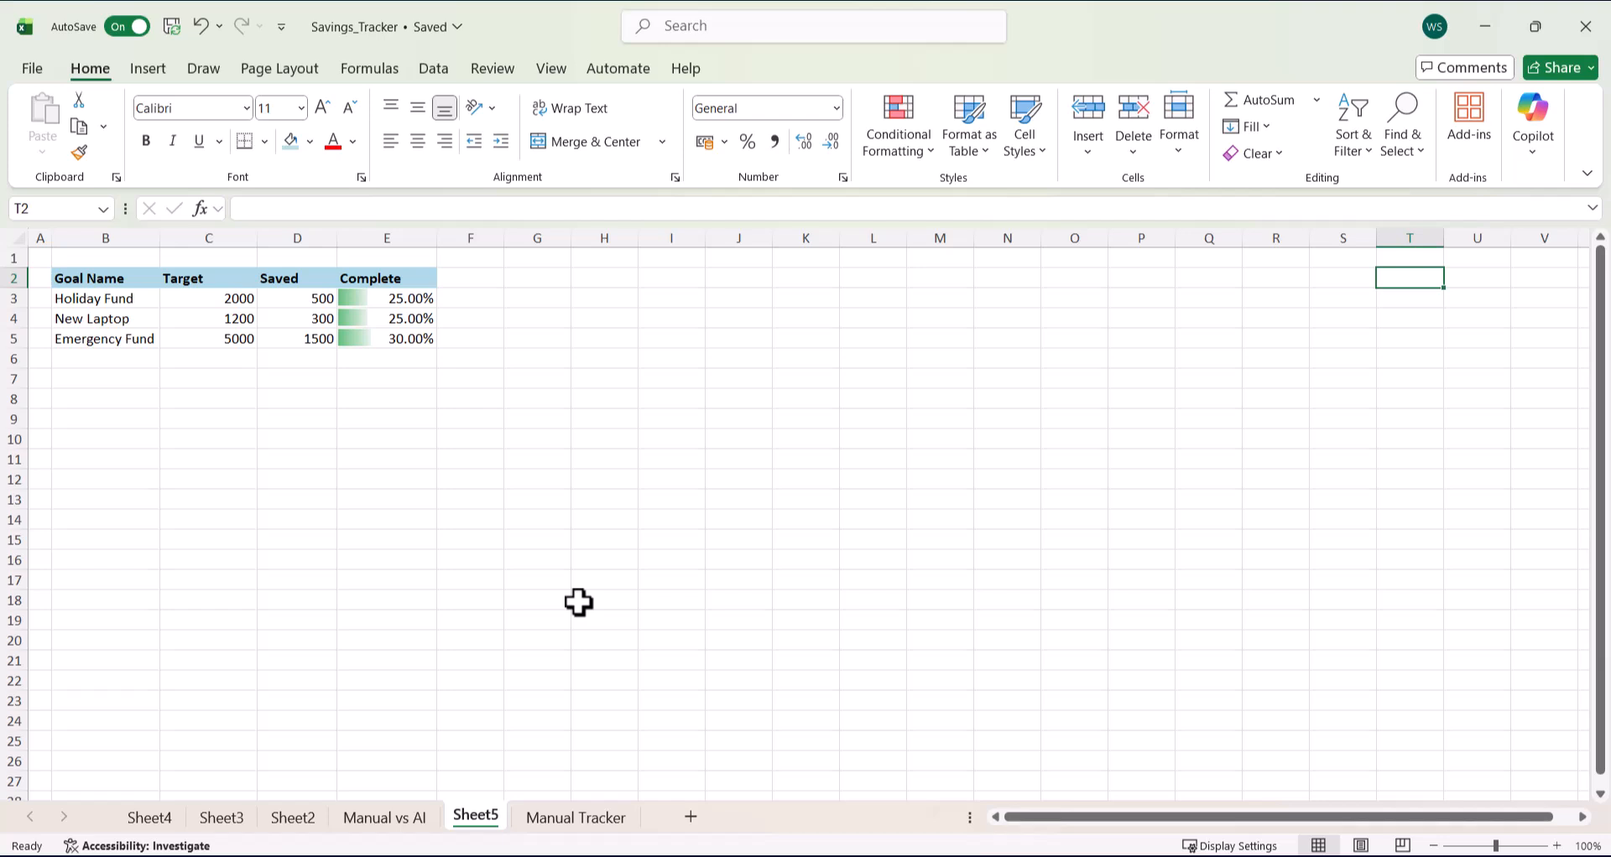
# Compare the manual and AI-created savings trackers on the Manual vs AI sheet of the Savings_Tracker workbook
pyautogui.click(400, 817)
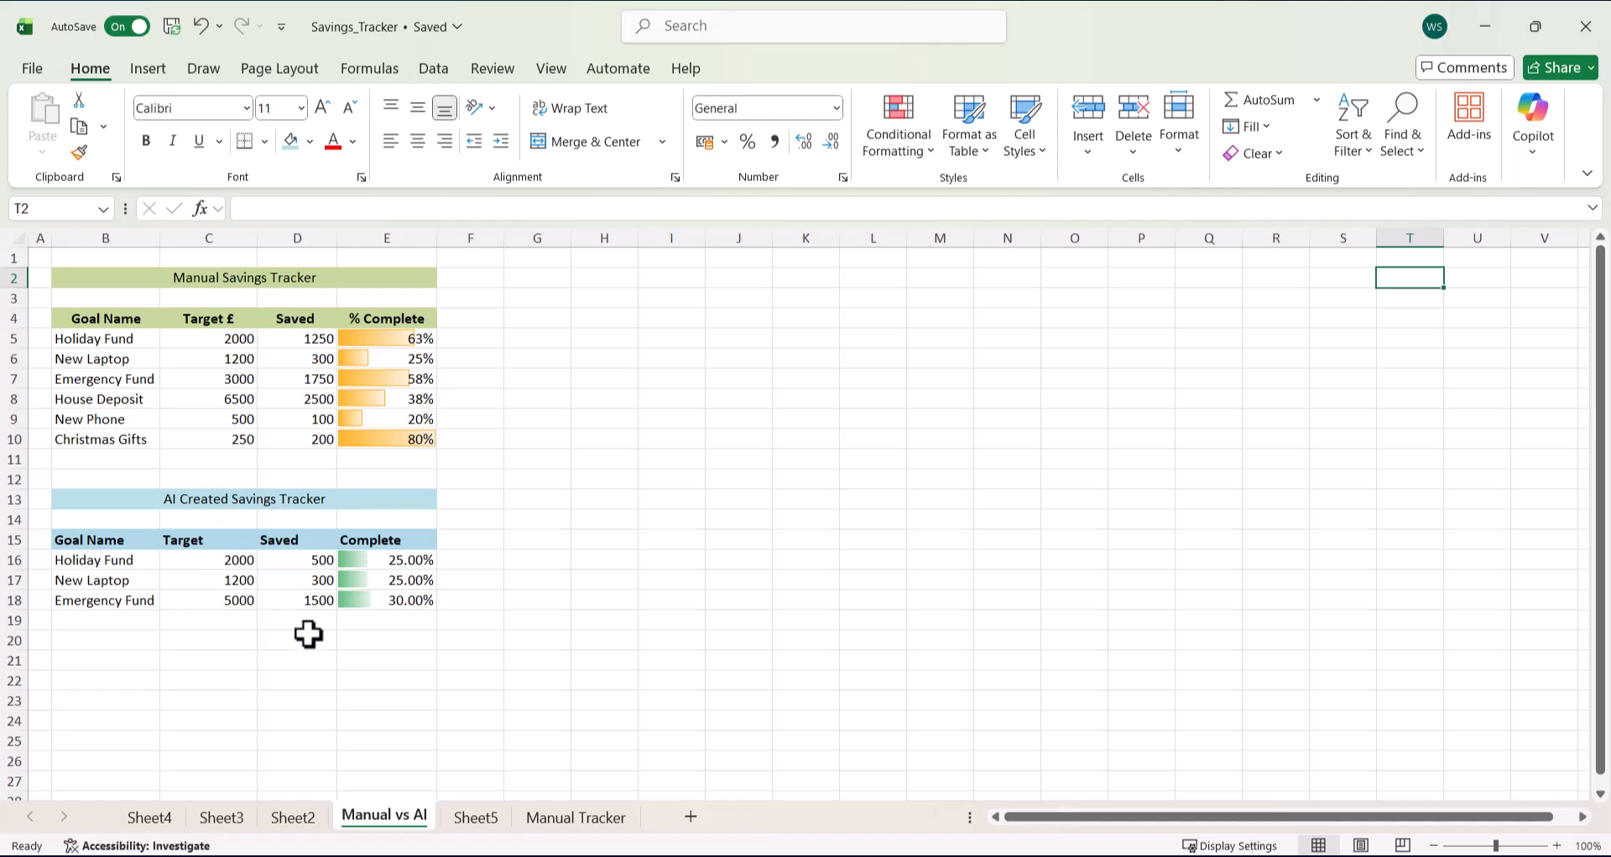
pyautogui.click(662, 522)
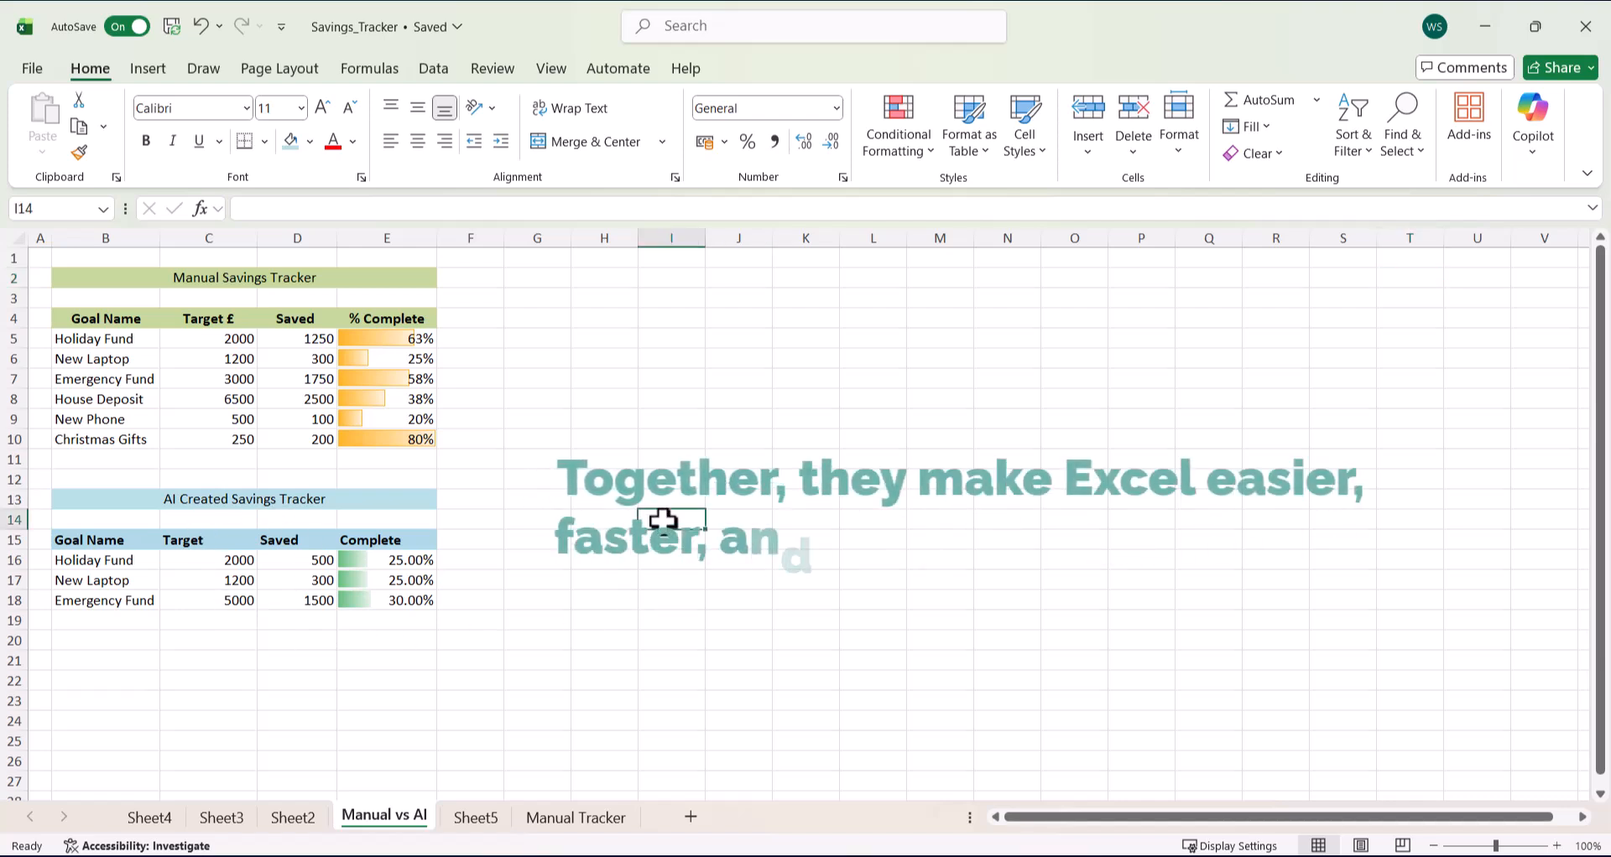